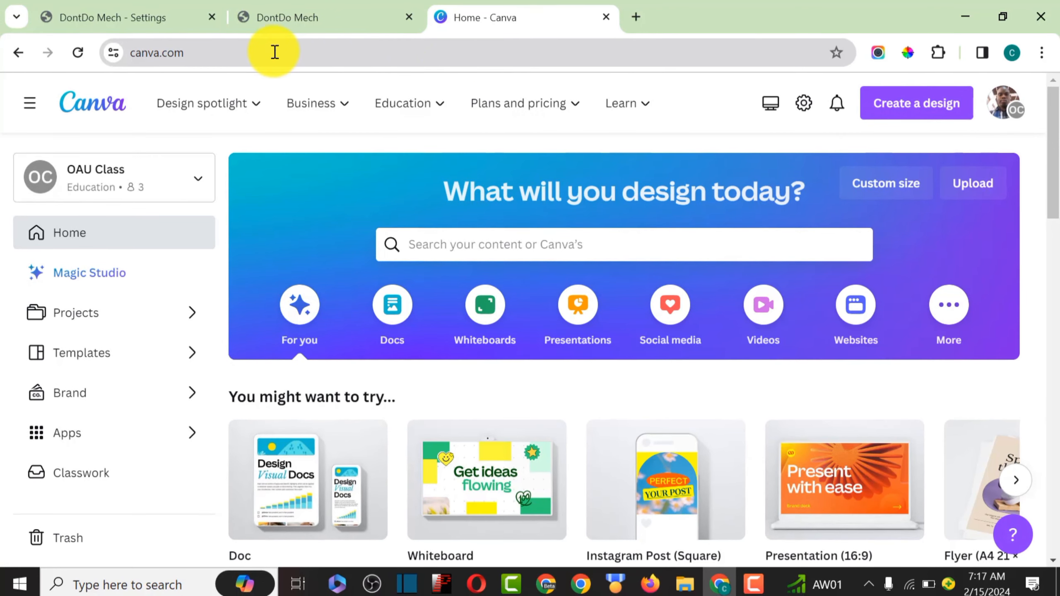
pyautogui.click(196, 53)
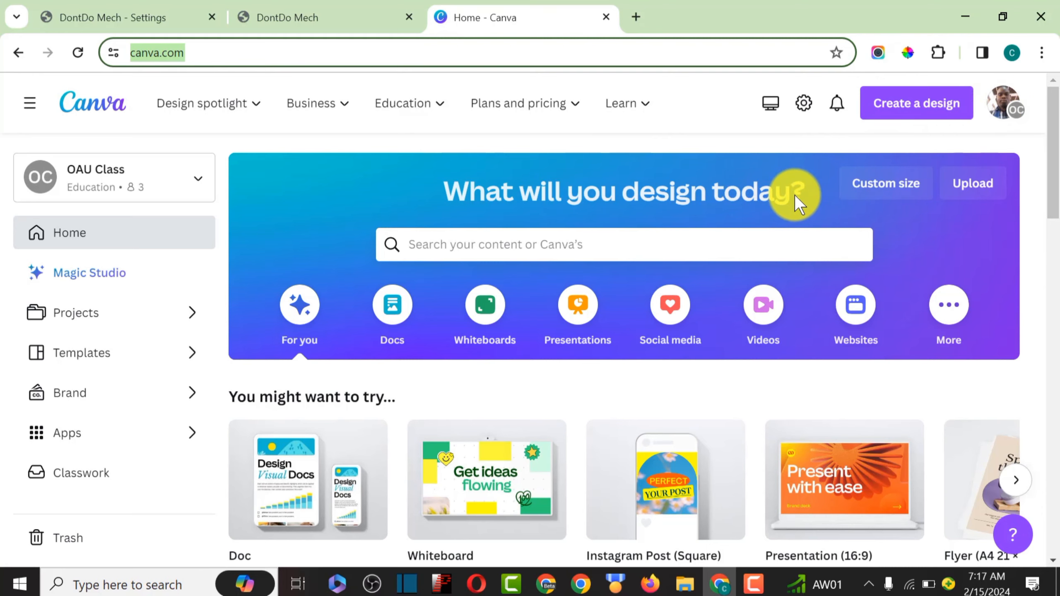
pyautogui.scroll(-5, 794, 194)
pyautogui.scroll(-4, 794, 194)
pyautogui.scroll(10, 795, 193)
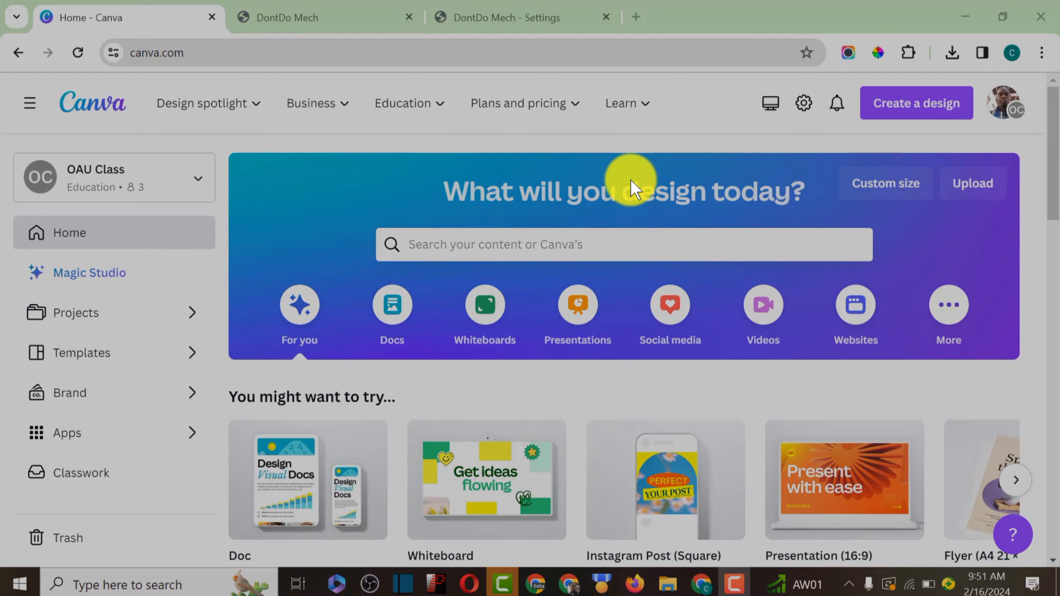
pyautogui.scroll(-4, 630, 179)
pyautogui.scroll(4, 630, 180)
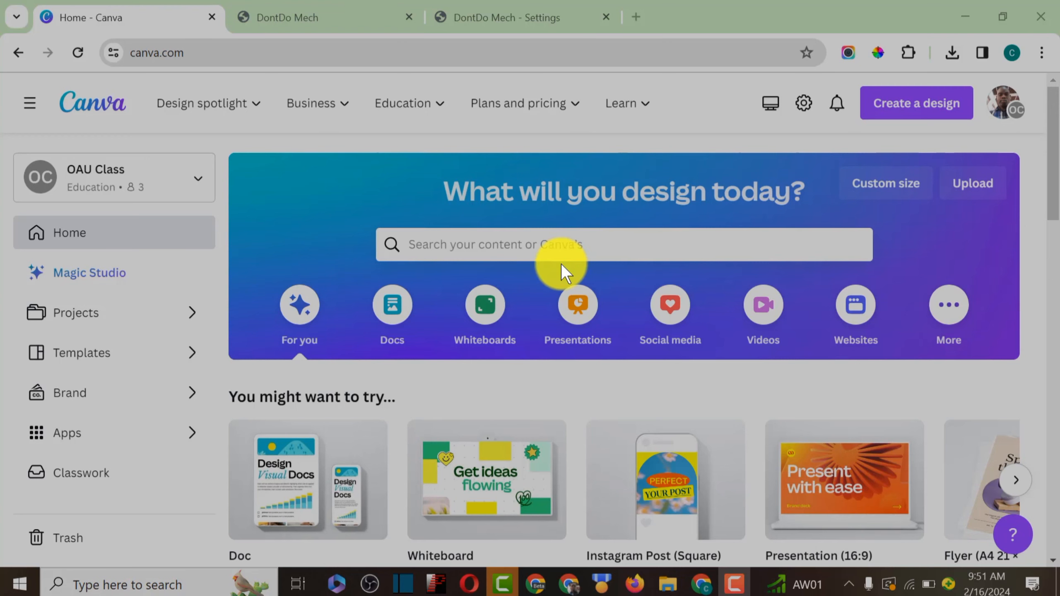
pyautogui.scroll(-5, 560, 264)
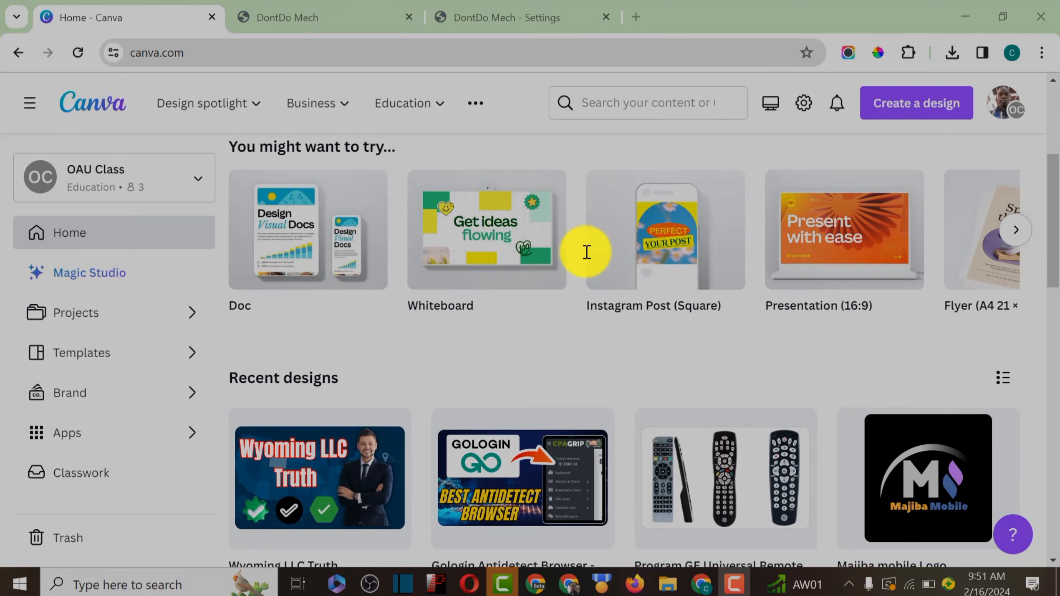
pyautogui.scroll(-5, 586, 252)
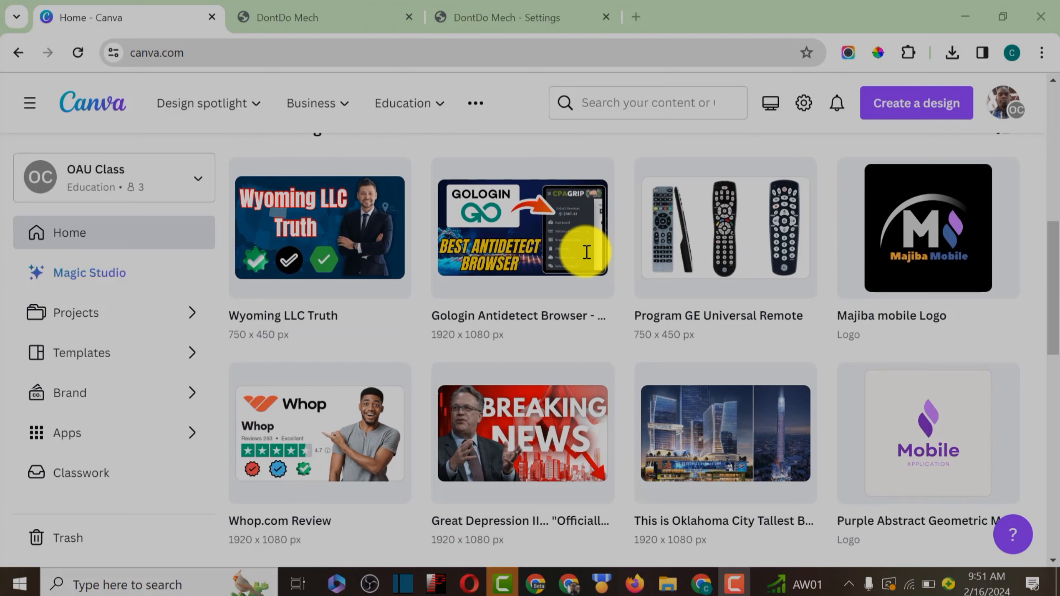
pyautogui.scroll(10, 586, 252)
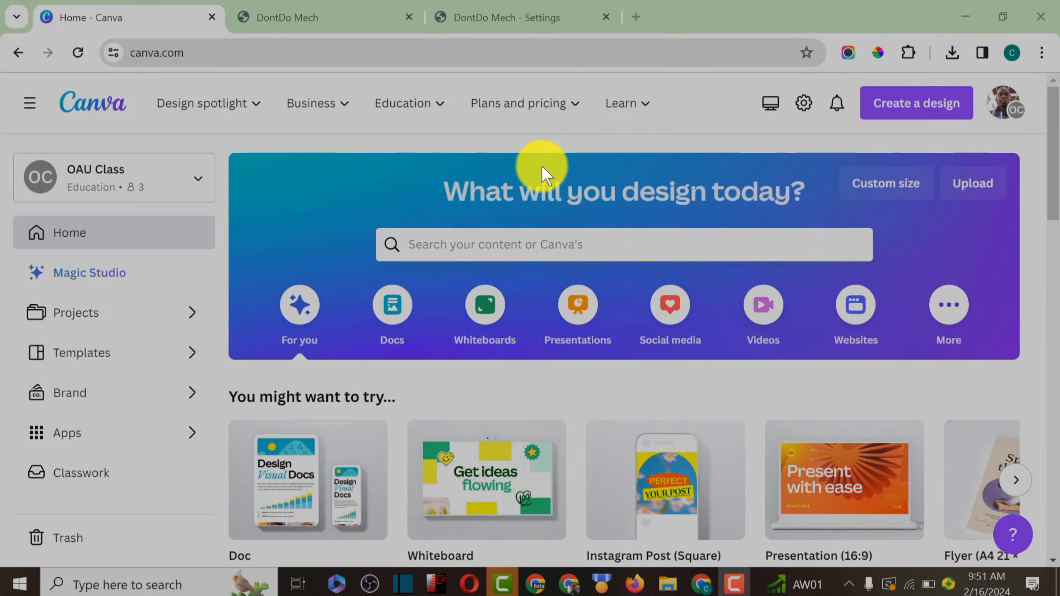
# Search the templates for "logo" and browse the resulting designs
pyautogui.click(424, 251)
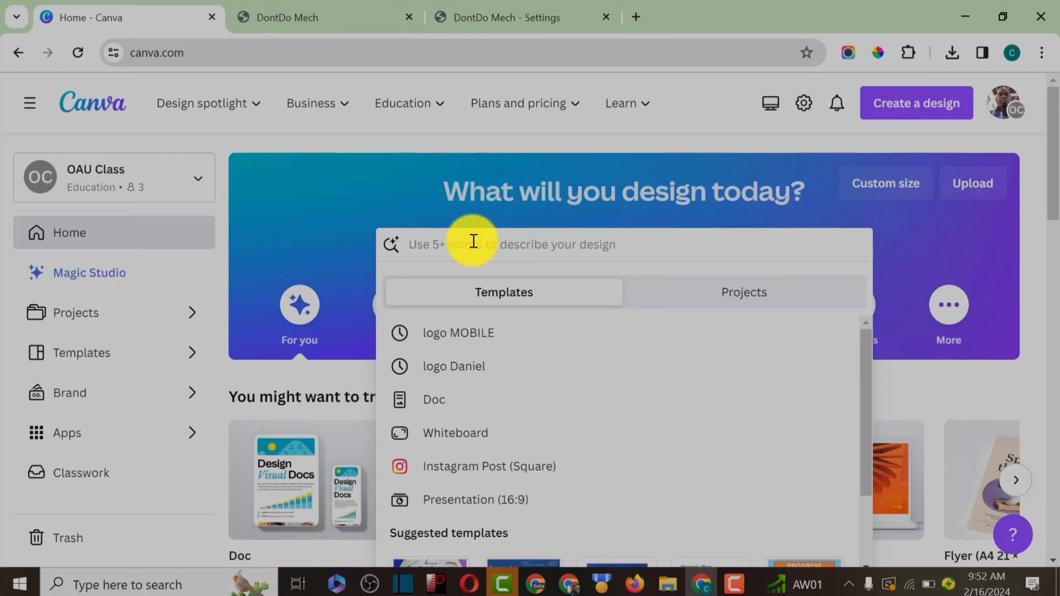
pyautogui.write('logo')
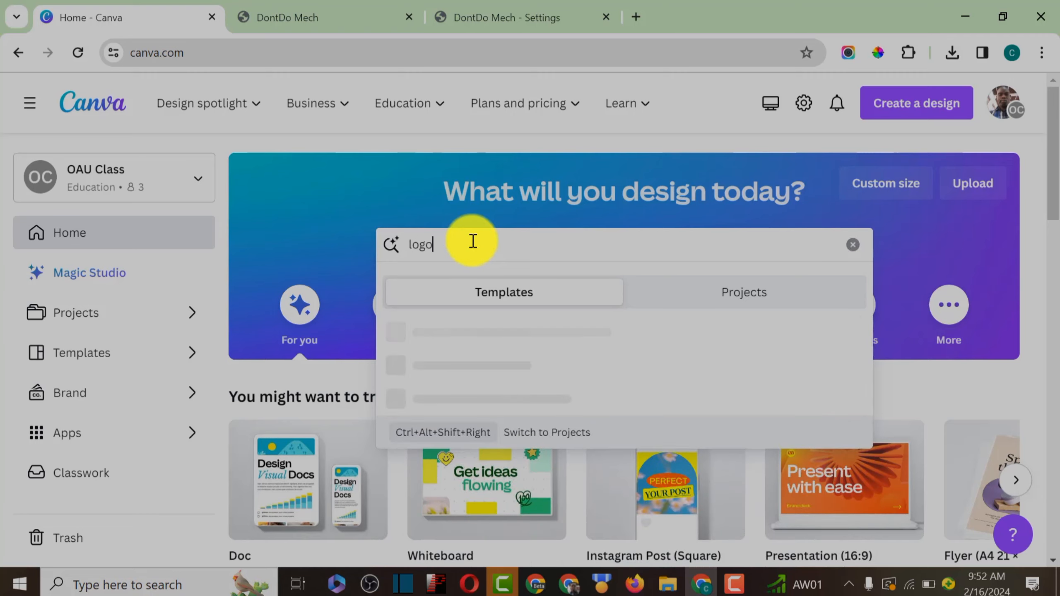
pyautogui.press('Return')
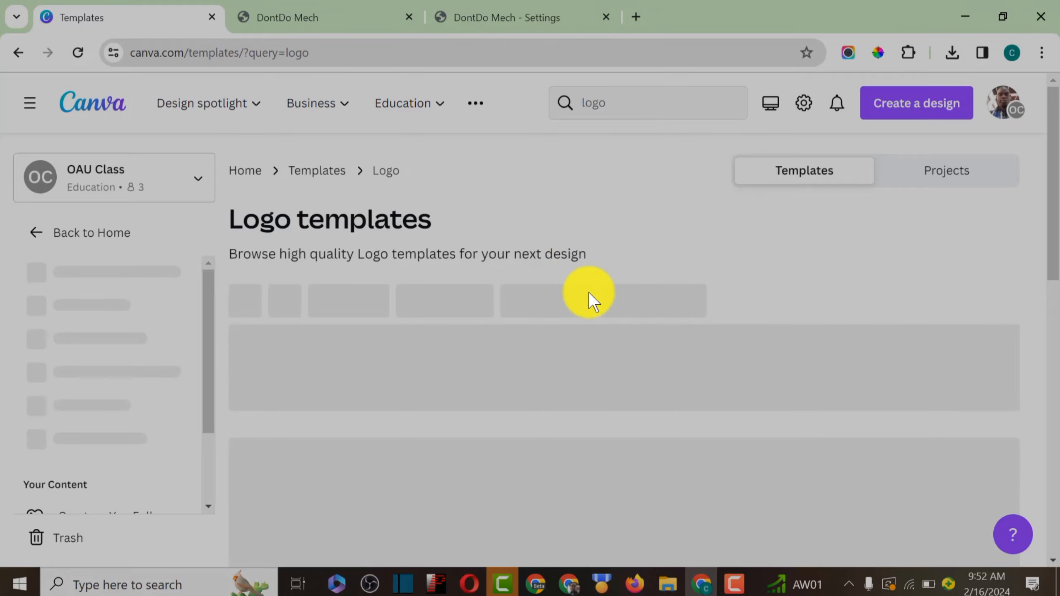
pyautogui.scroll(-2, 592, 284)
pyautogui.scroll(2, 542, 259)
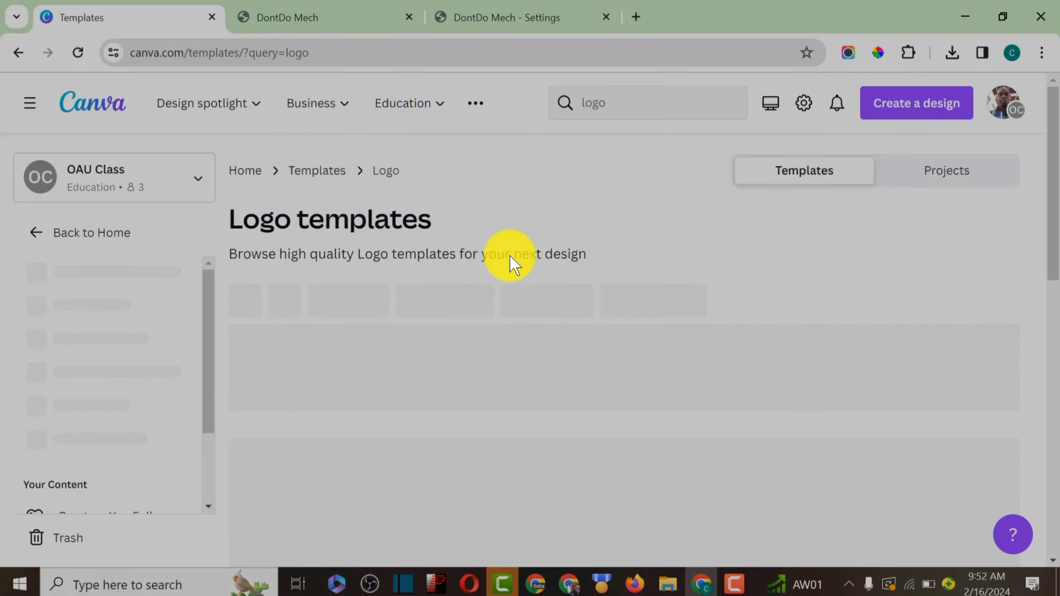
pyautogui.scroll(-2, 598, 261)
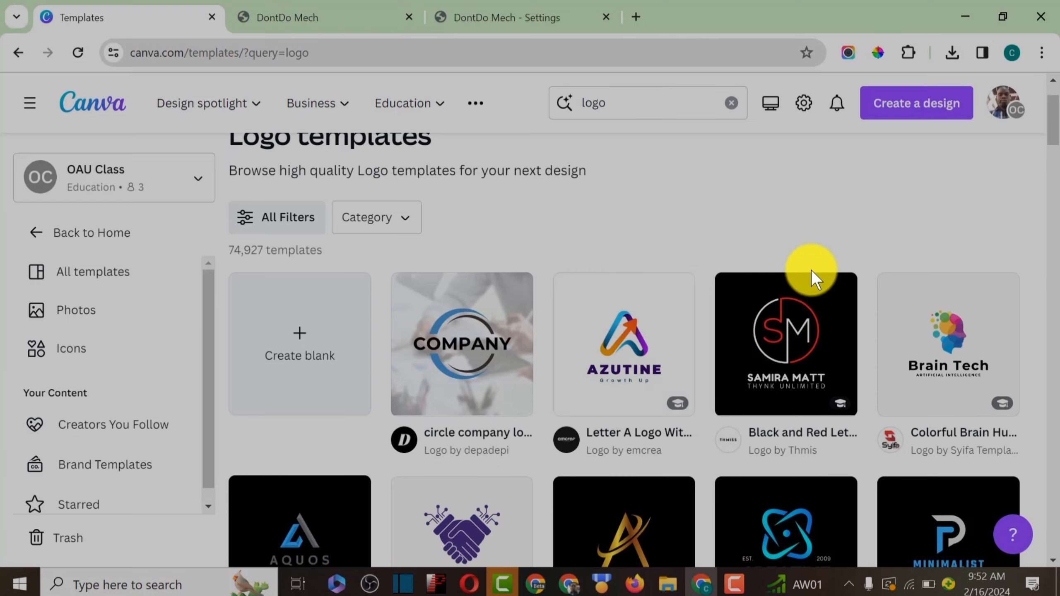
pyautogui.scroll(-6, 811, 270)
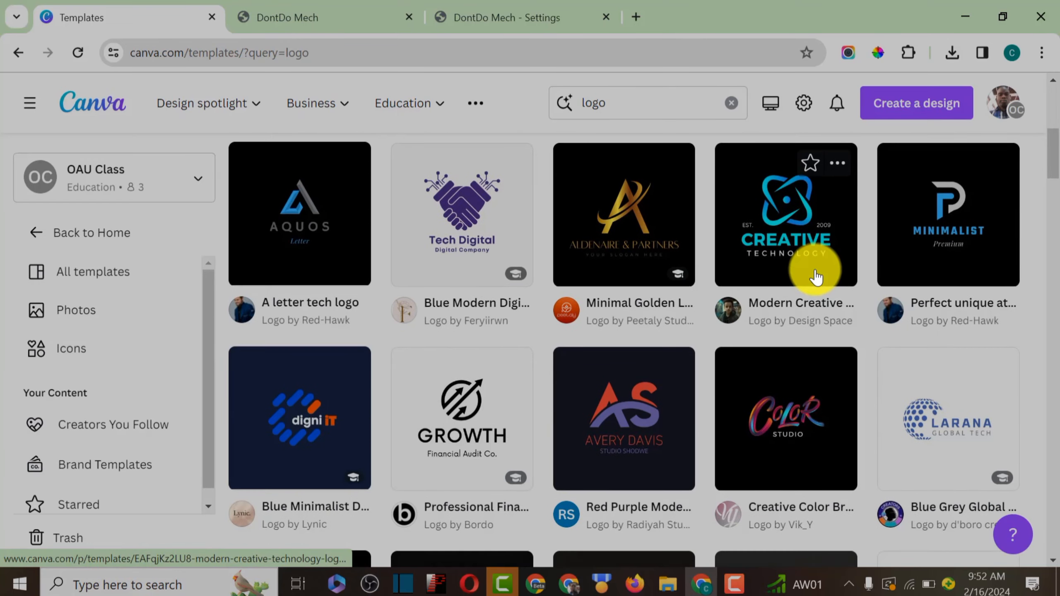
pyautogui.scroll(-10, 816, 276)
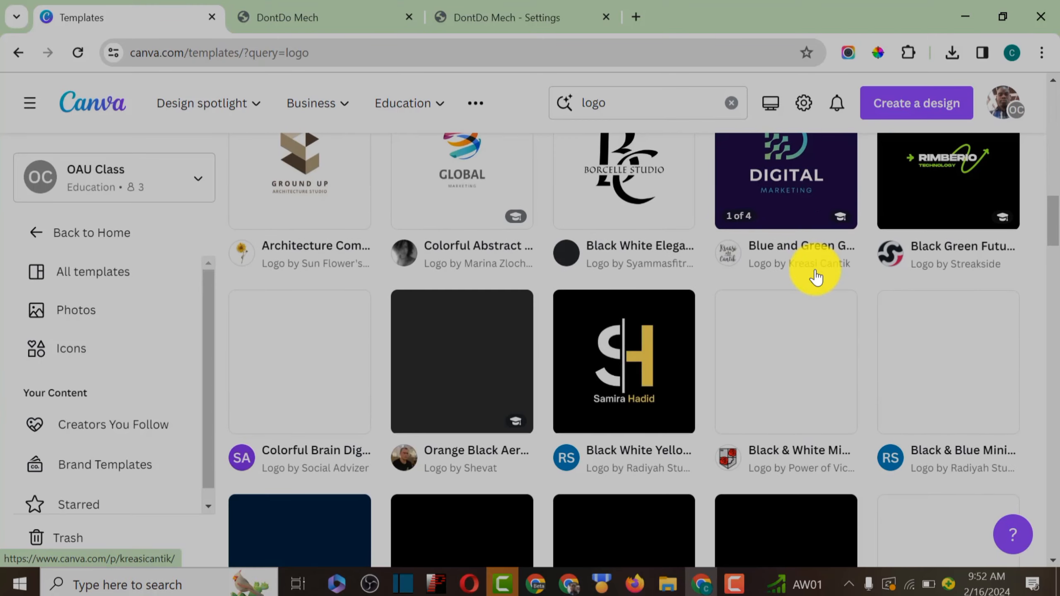
pyautogui.scroll(-8, 816, 277)
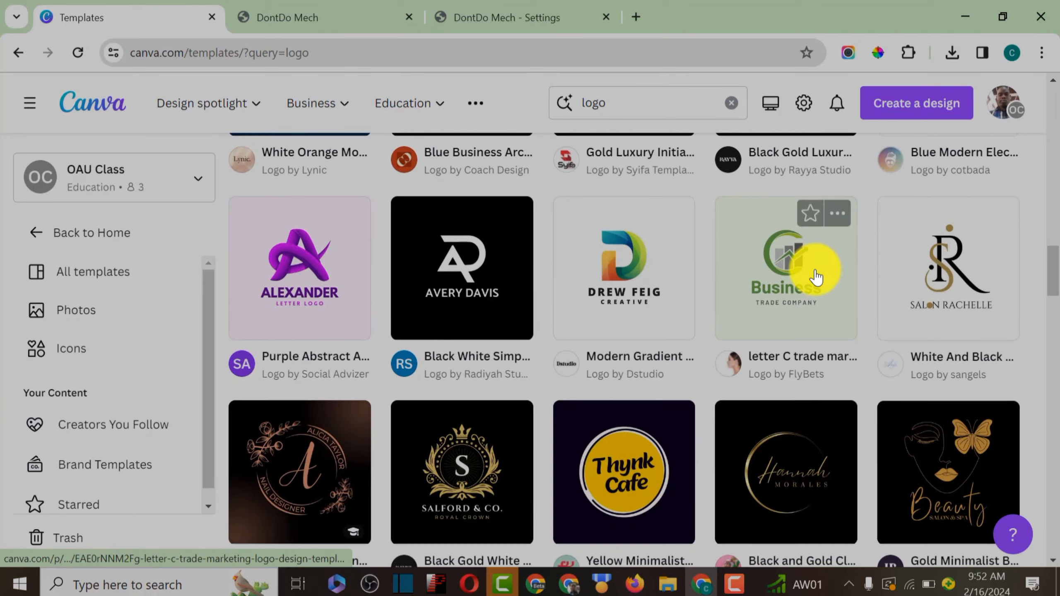
pyautogui.scroll(14, 816, 277)
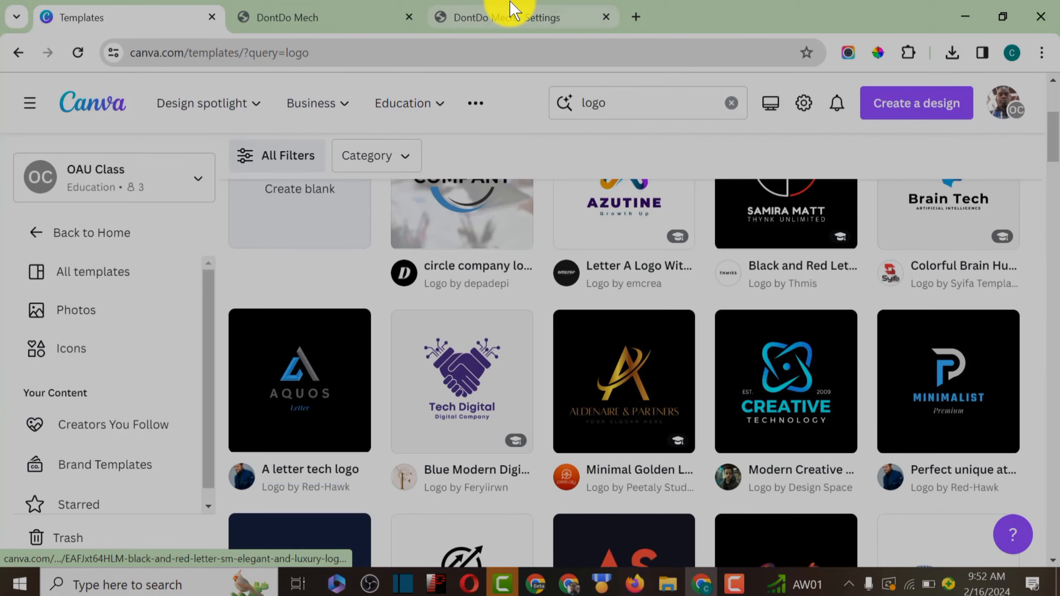
# Switch to the DontDo Mech website and look over its home page and the tools it offers
pyautogui.click(360, 16)
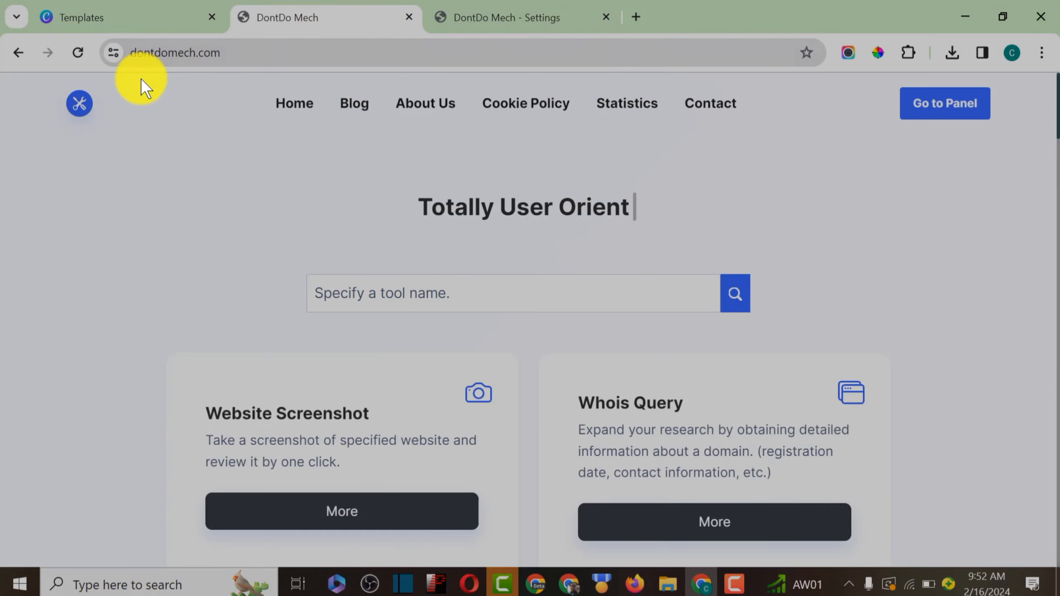
pyautogui.click(244, 52)
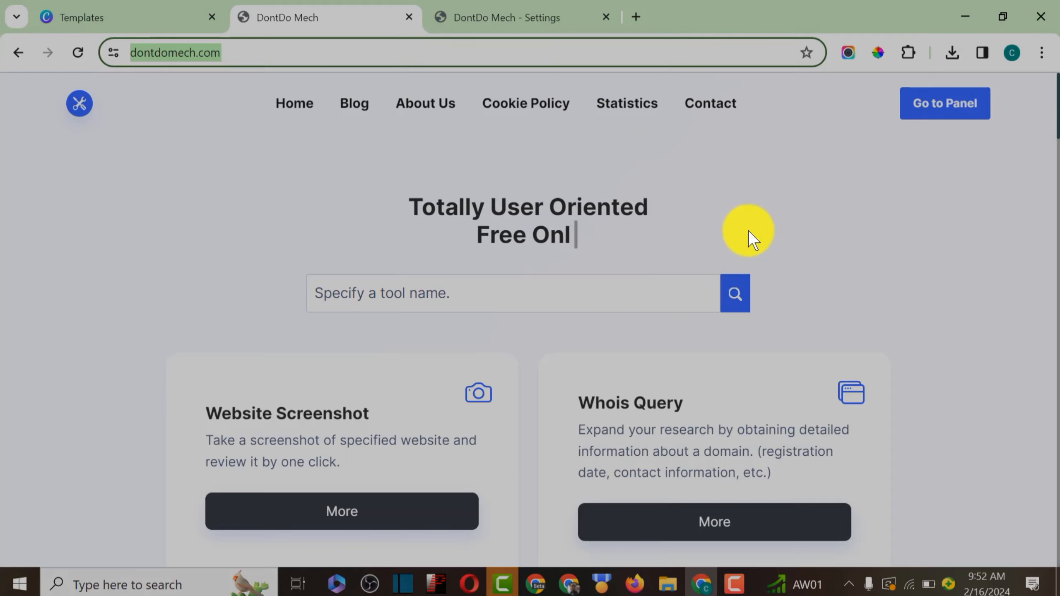
pyautogui.scroll(-5, 748, 231)
pyautogui.scroll(5, 747, 230)
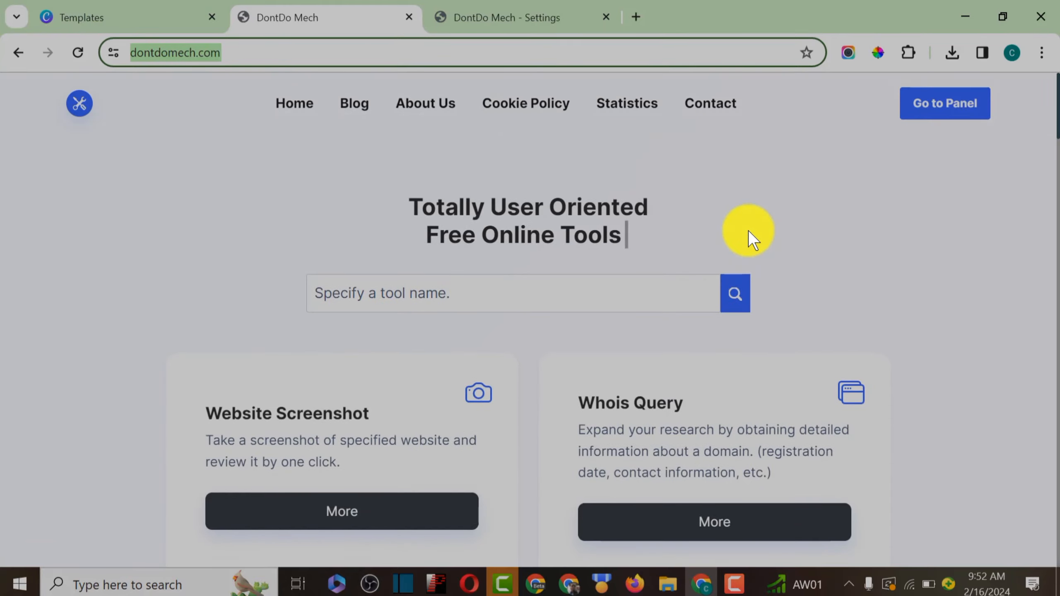
pyautogui.scroll(-4, 733, 204)
pyautogui.scroll(3, 733, 204)
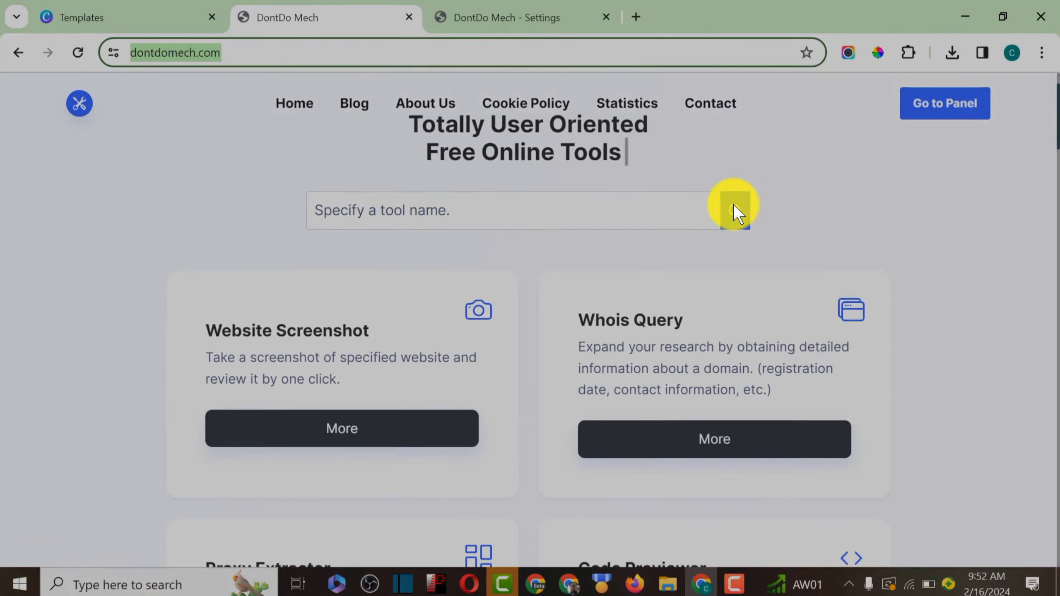
pyautogui.scroll(2, 764, 177)
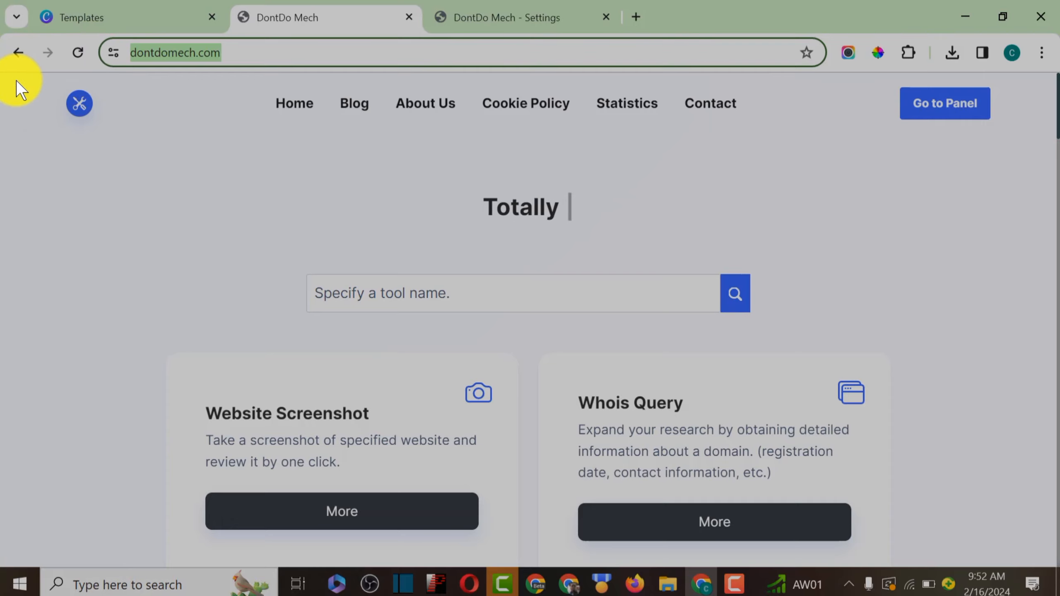
# Return to the Canva templates, search for "logo tools" and browse the resulting designs
pyautogui.click(133, 26)
pyautogui.click(608, 111)
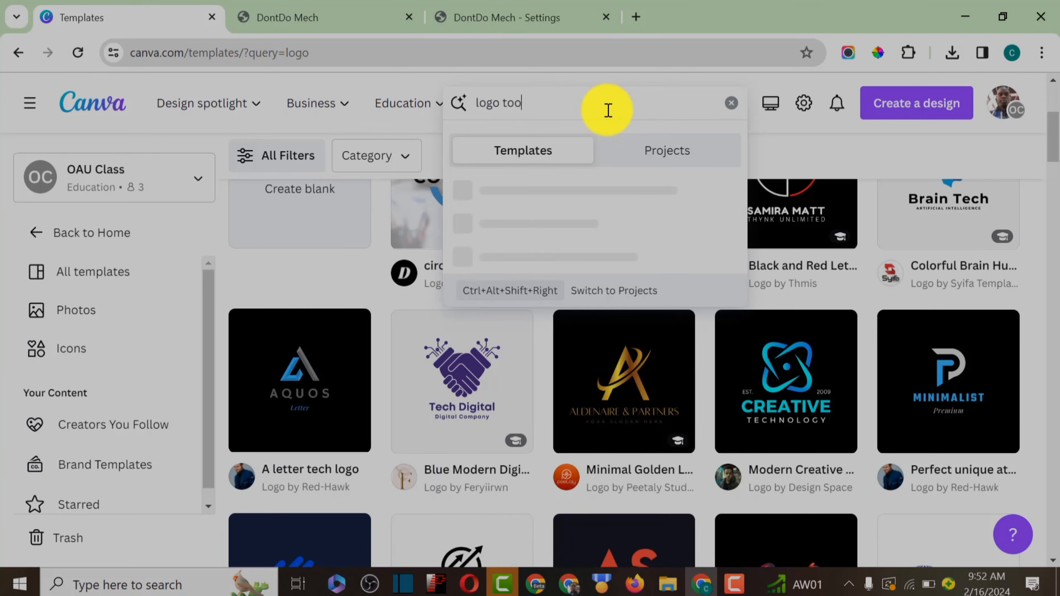
pyautogui.press('Return')
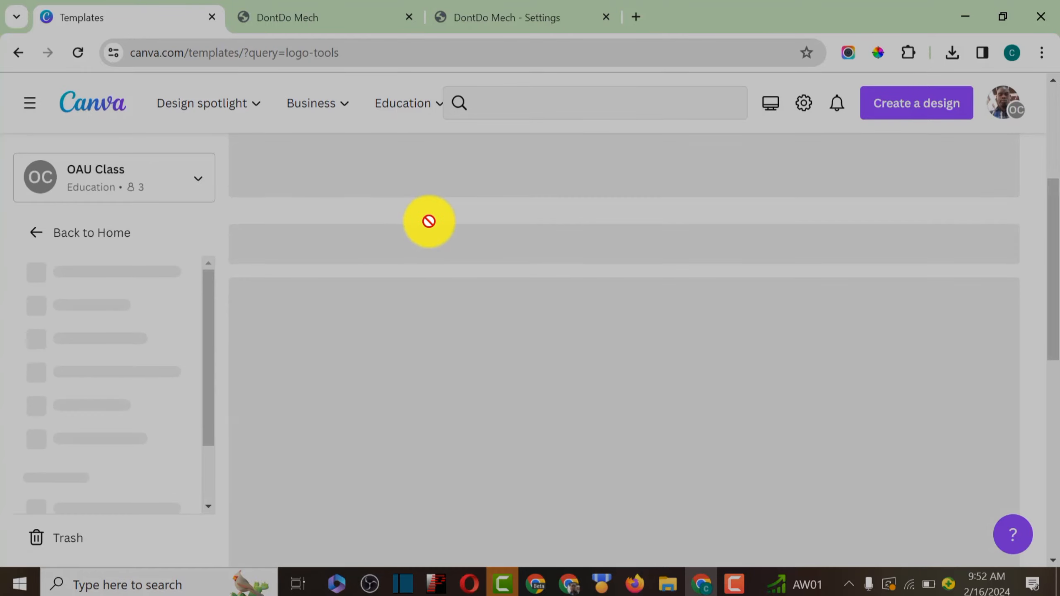
pyautogui.scroll(-3, 612, 291)
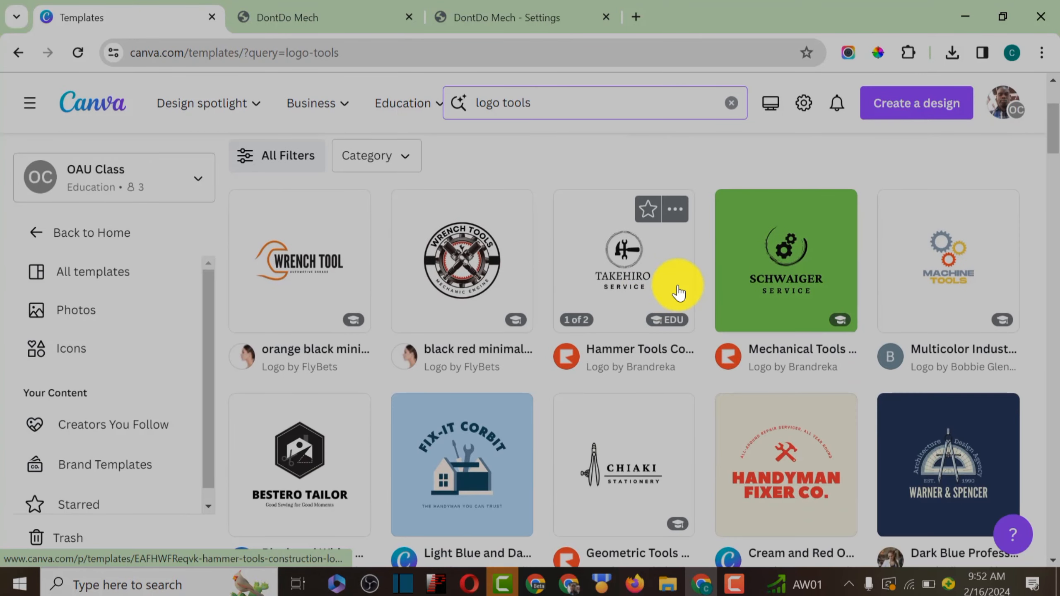
pyautogui.scroll(-5, 586, 340)
pyautogui.scroll(6, 586, 336)
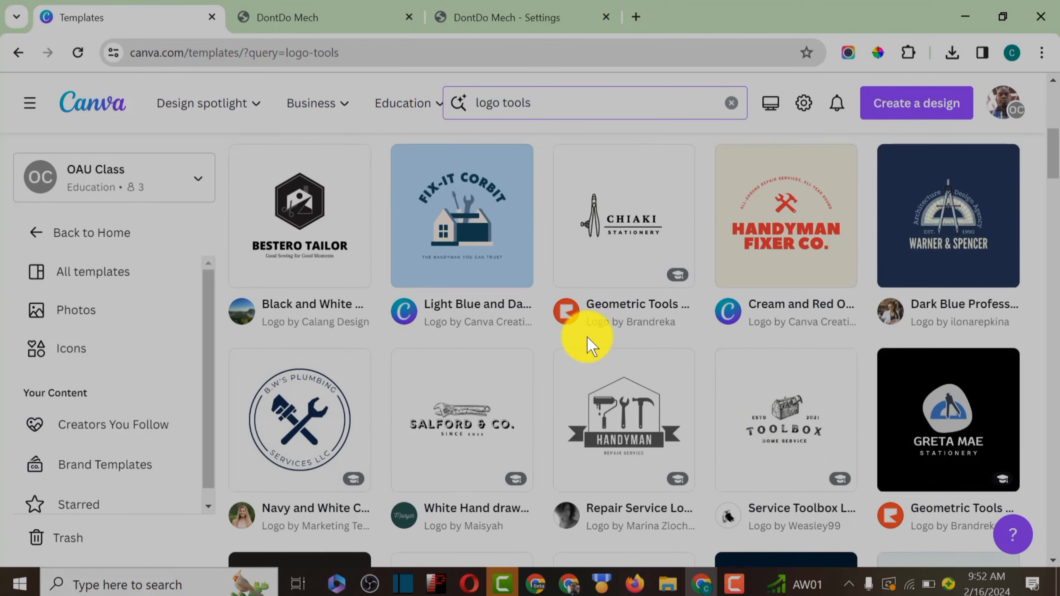
pyautogui.scroll(-4, 587, 336)
pyautogui.scroll(-5, 588, 343)
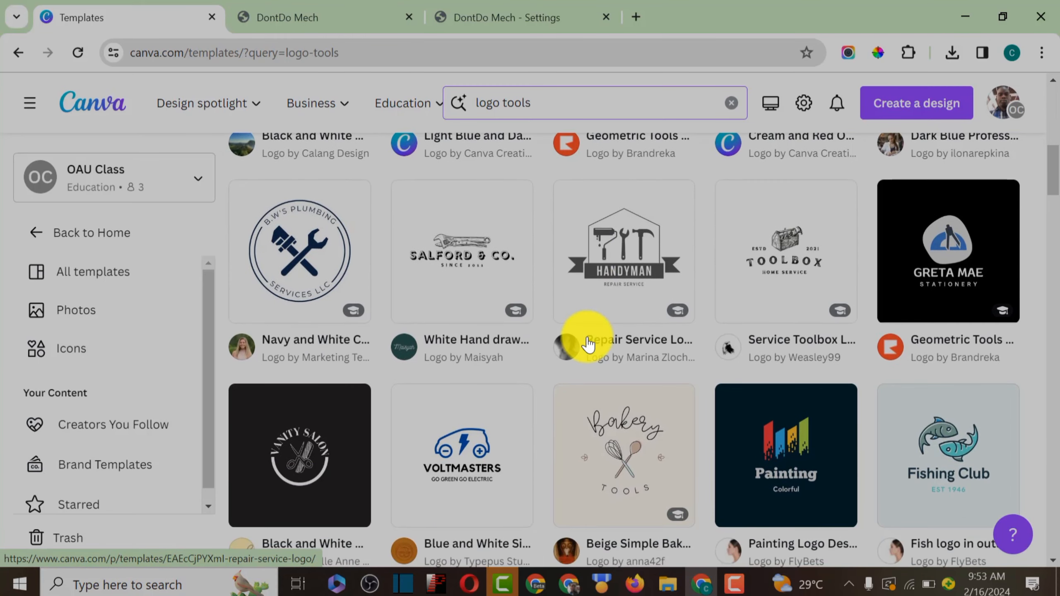
pyautogui.scroll(-3, 715, 360)
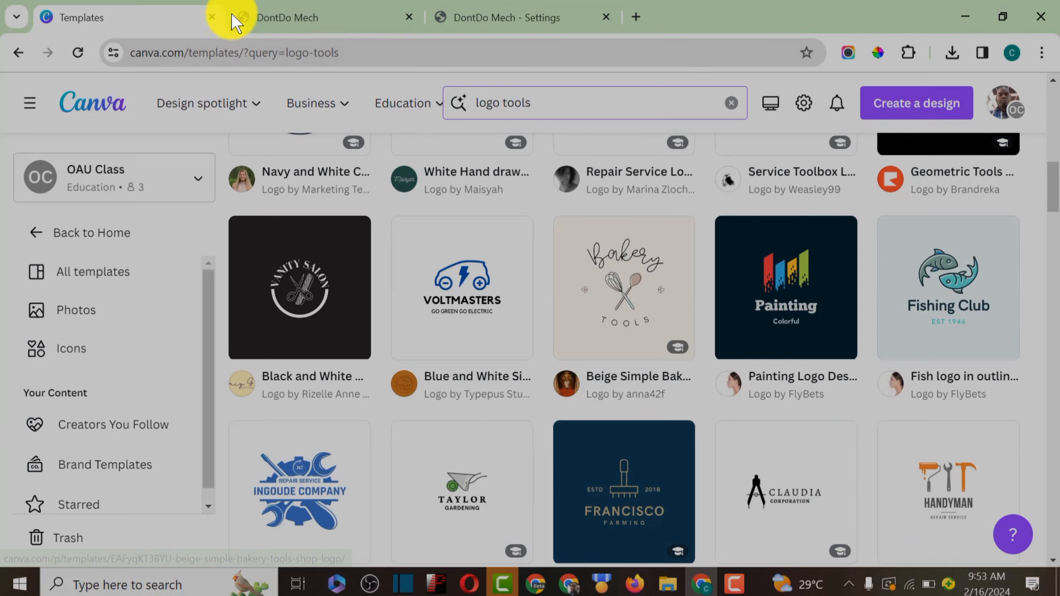
# Check the tool listings on the DontDo Mech website and browse further through Canva's "logo tools" templates for a suitable design
pyautogui.click(301, 18)
pyautogui.scroll(-15, 610, 258)
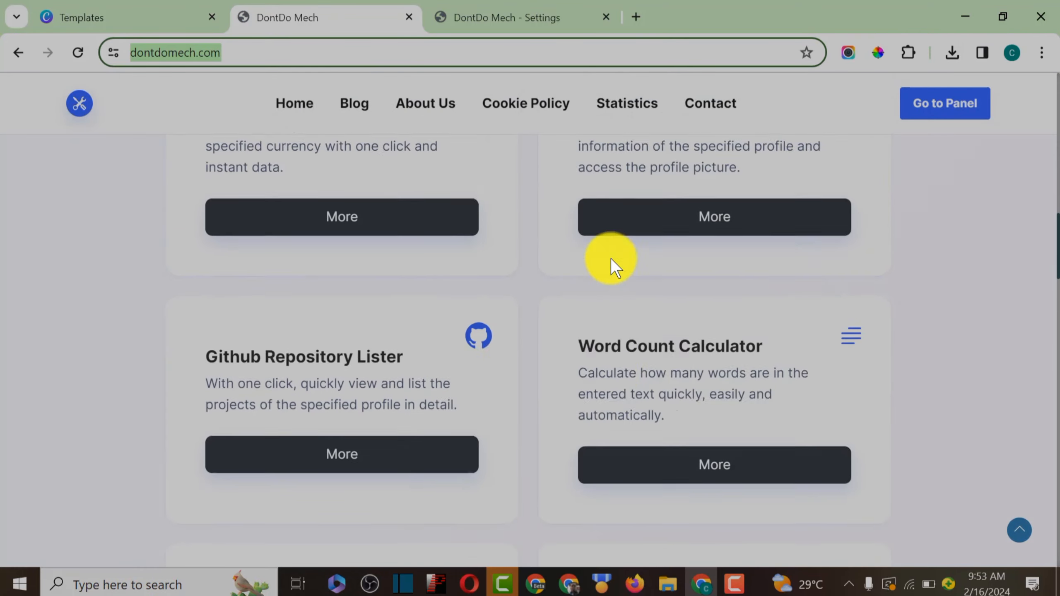
pyautogui.click(121, 17)
pyautogui.scroll(-5, 726, 283)
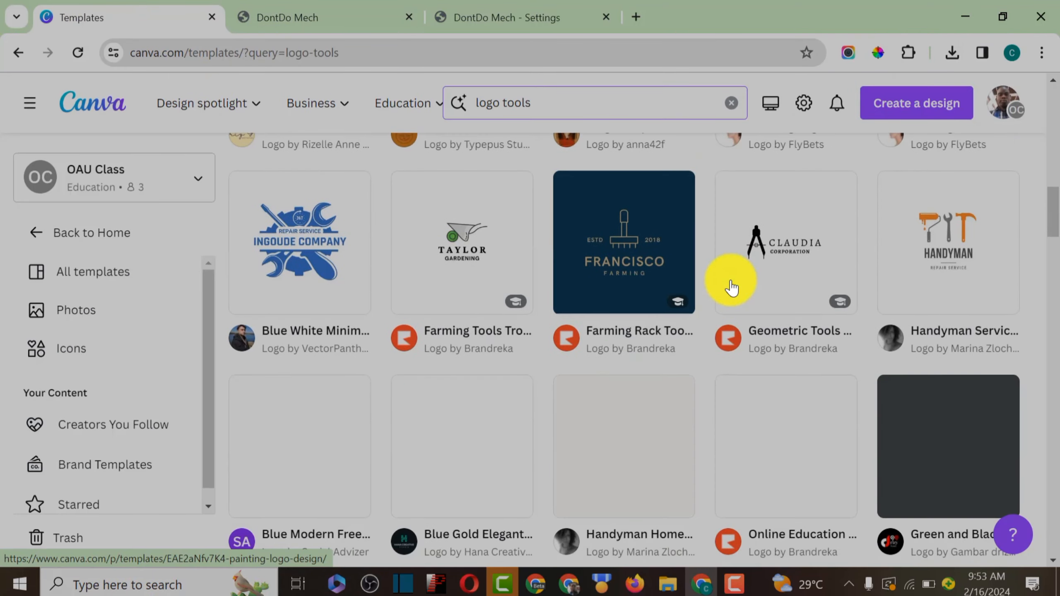
pyautogui.scroll(-5, 732, 288)
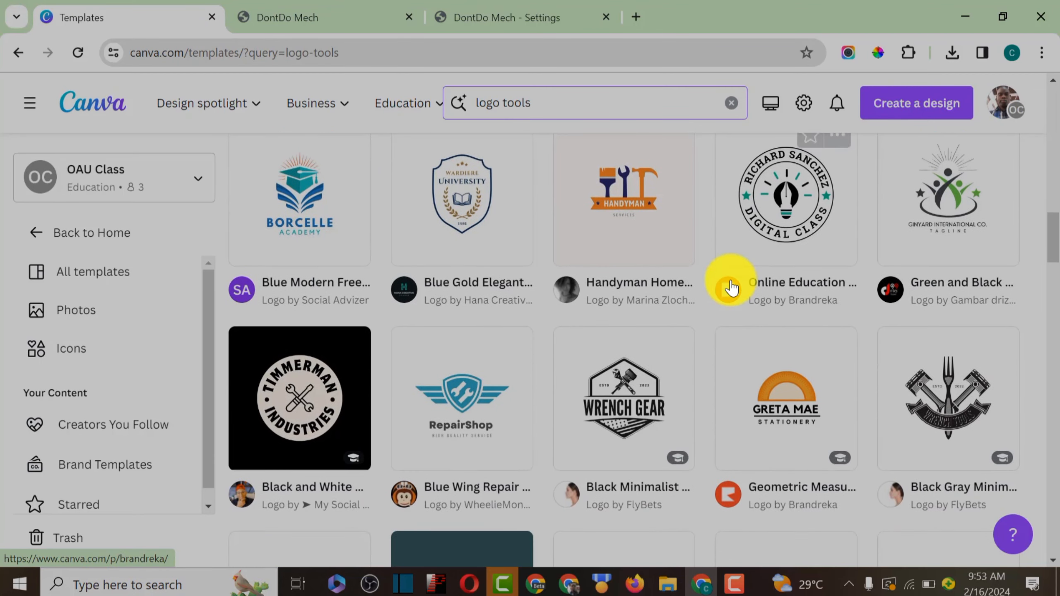
pyautogui.scroll(-4, 731, 288)
pyautogui.scroll(-3, 731, 288)
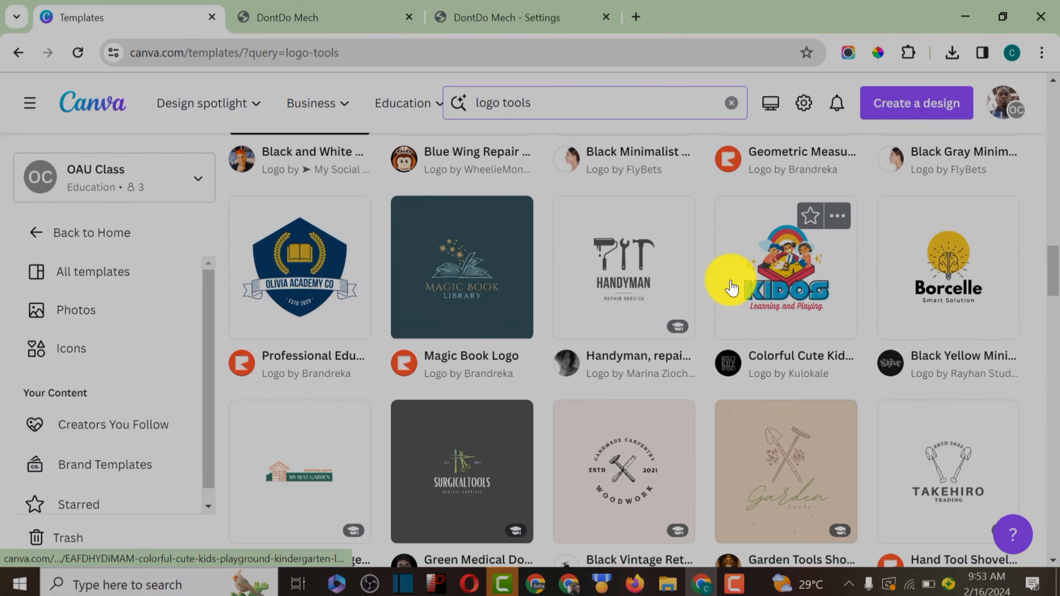
pyautogui.scroll(-7, 731, 287)
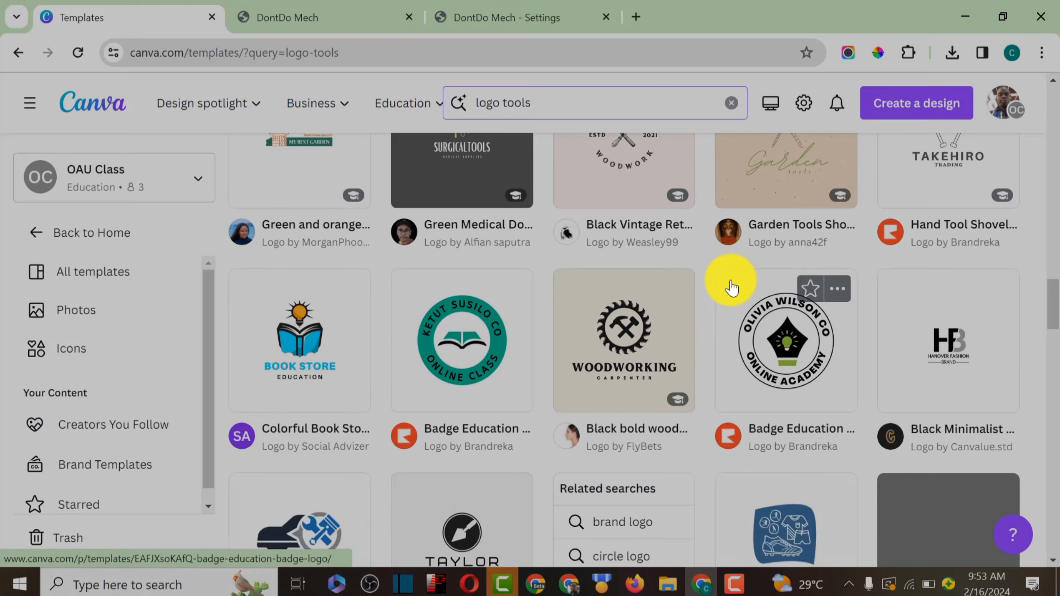
pyautogui.scroll(-3, 732, 288)
pyautogui.scroll(3, 729, 285)
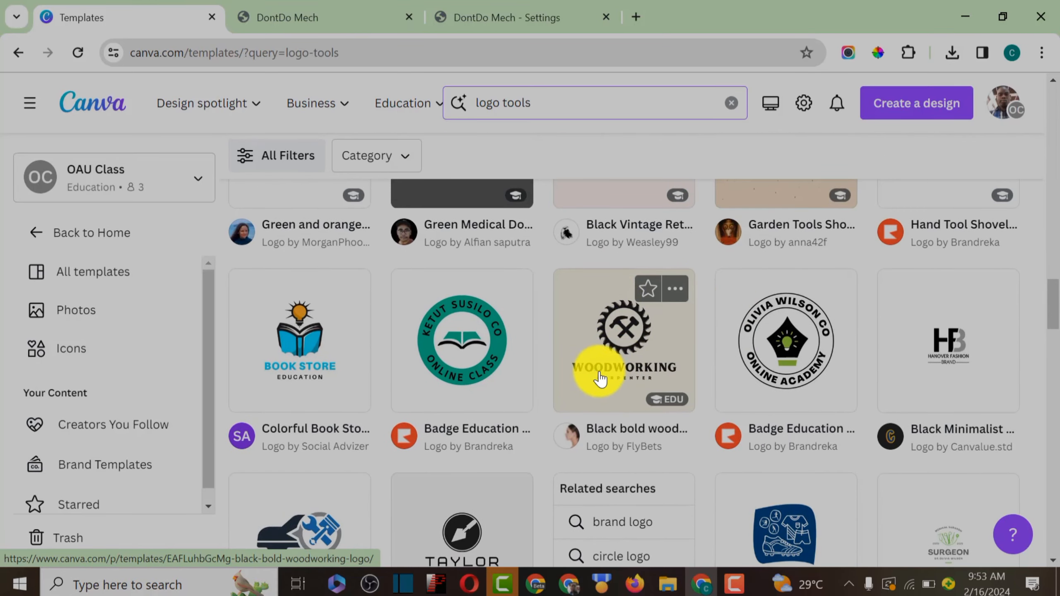
pyautogui.scroll(-10, 643, 373)
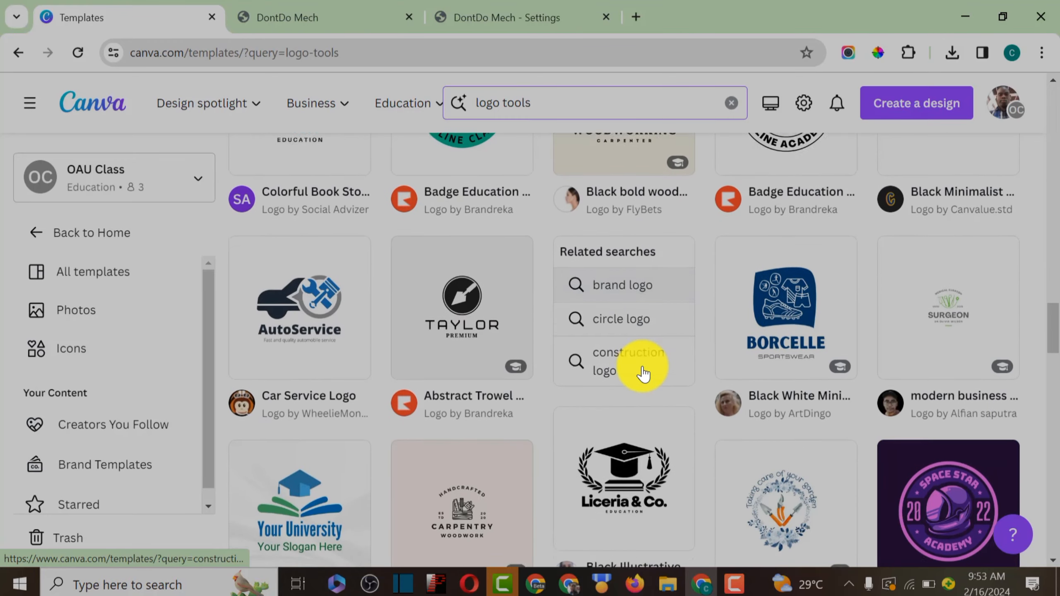
pyautogui.scroll(-5, 643, 373)
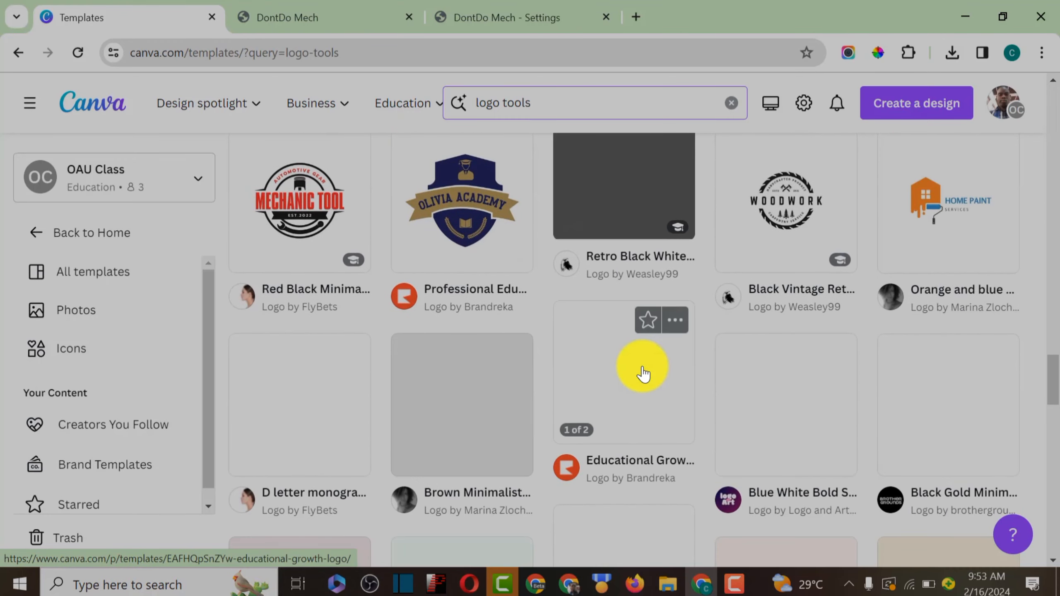
pyautogui.scroll(-3, 642, 368)
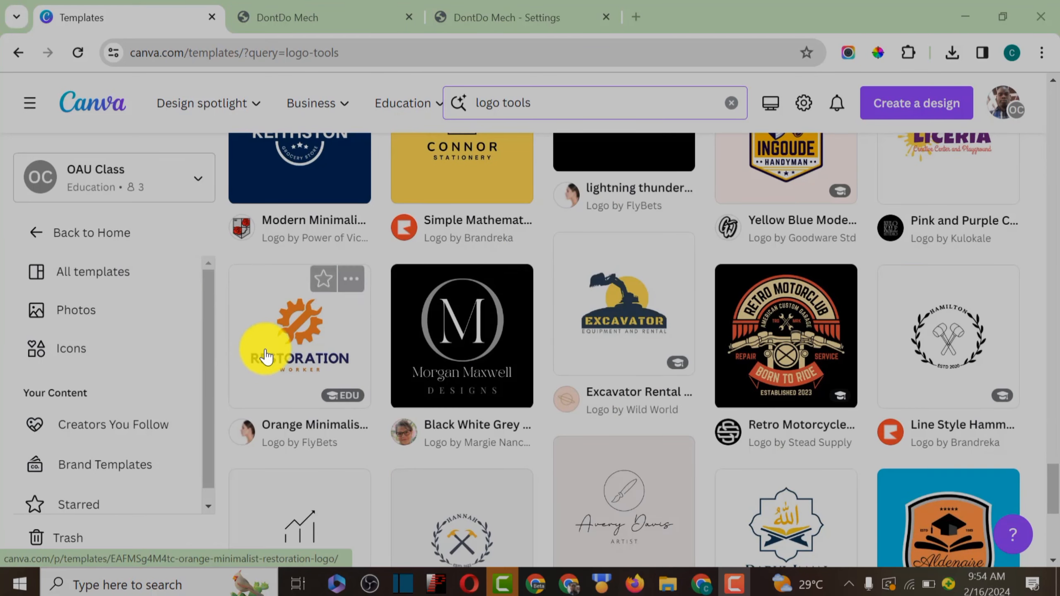
# Open the Orange Minimalist Restoration Logo template for customizing and check the DontDo Mech website's address while it loads
pyautogui.click(309, 349)
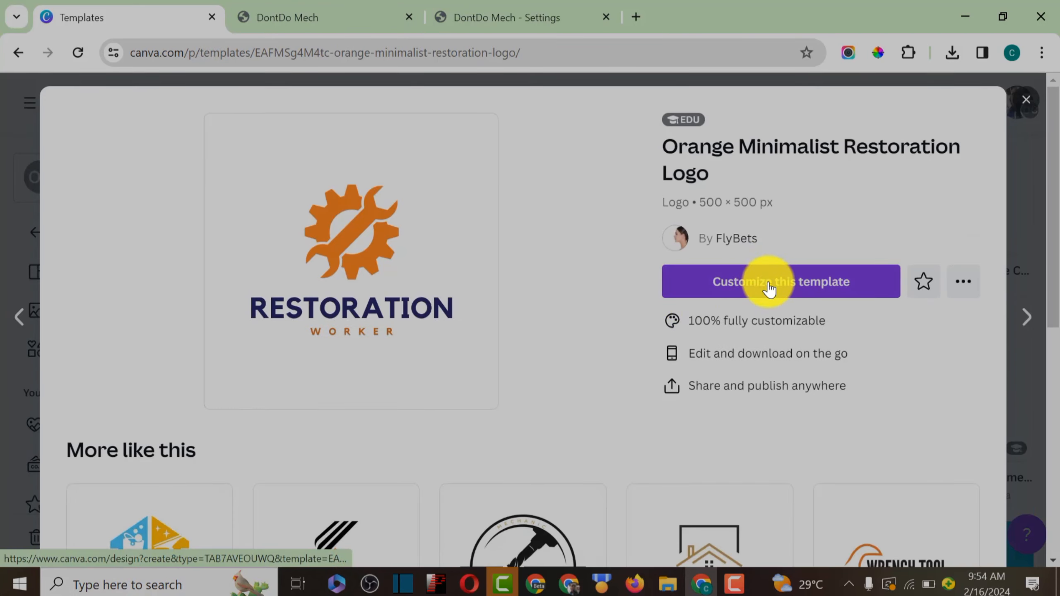
pyautogui.click(725, 278)
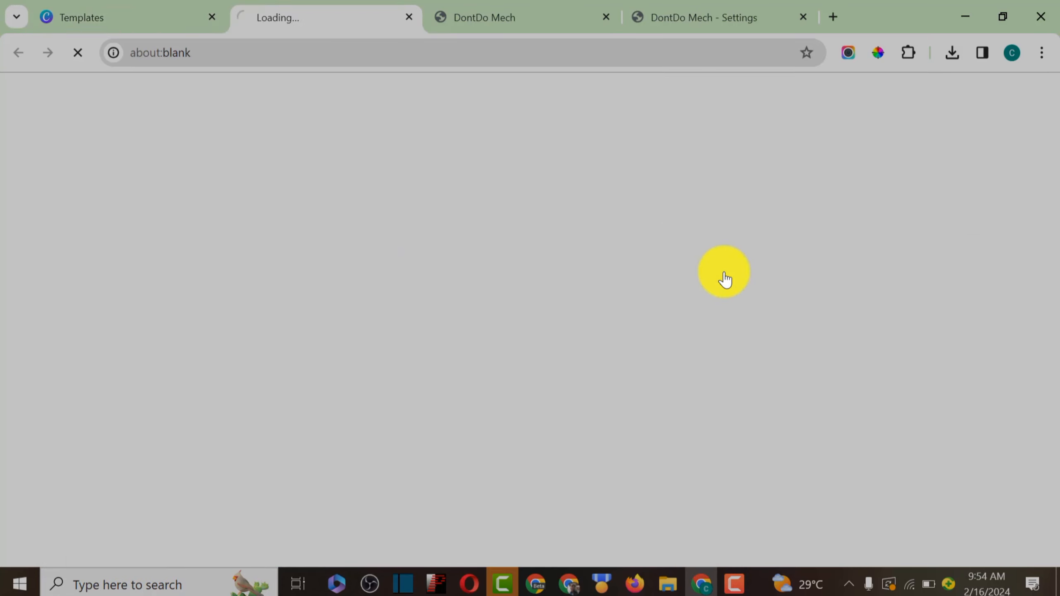
pyautogui.click(484, 19)
pyautogui.click(272, 53)
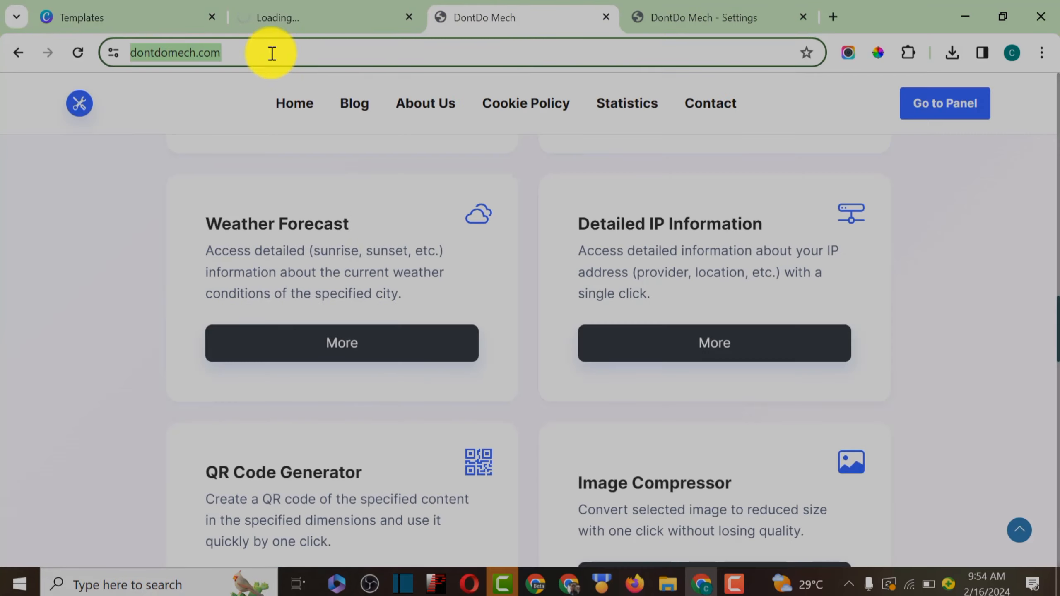
pyautogui.click(268, 53)
pyautogui.moveTo(316, 56); pyautogui.dragTo(123, 47)
pyautogui.click(279, 12)
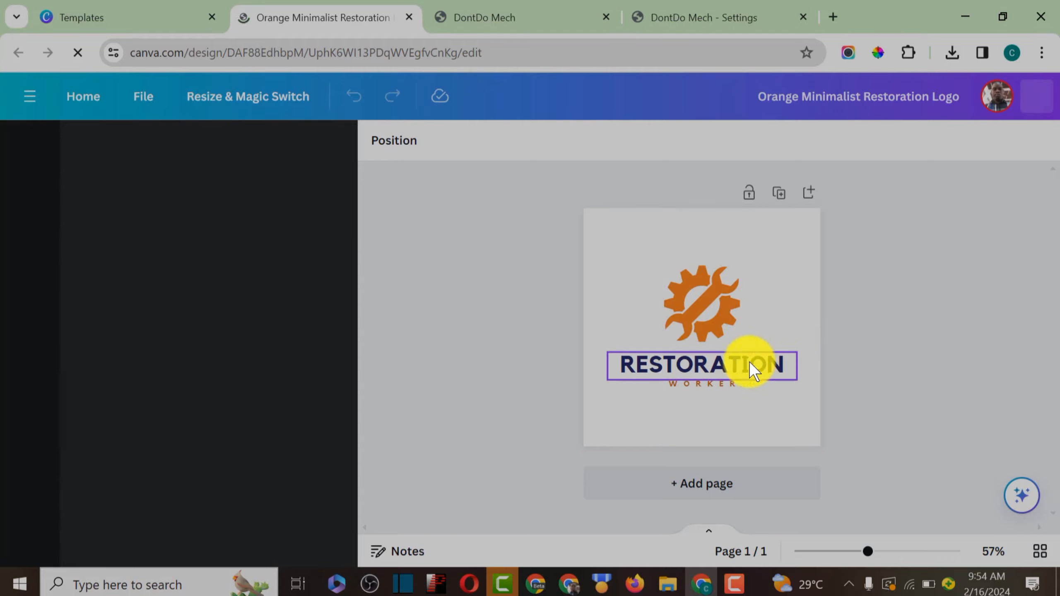
# Select the domain name "dontdomech" in the DontDo Mech website's address and return to the logo design
pyautogui.click(712, 311)
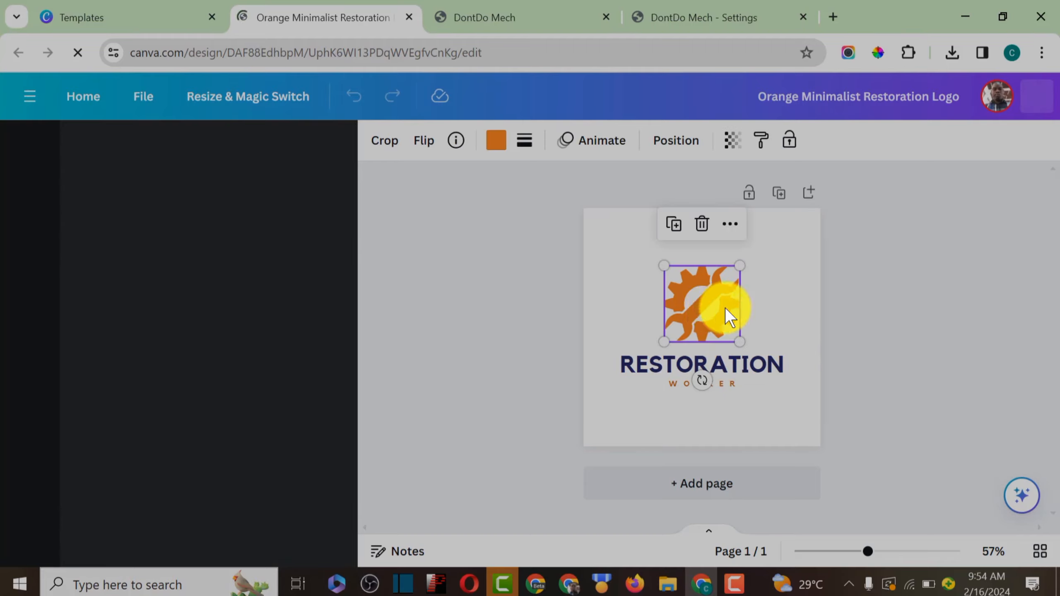
pyautogui.click(717, 363)
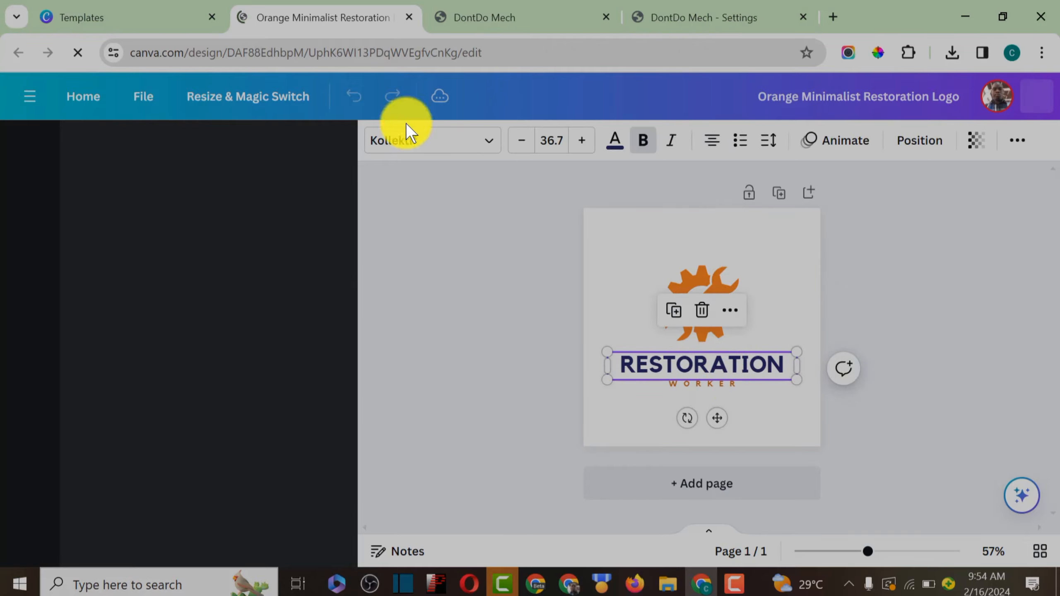
pyautogui.click(538, 11)
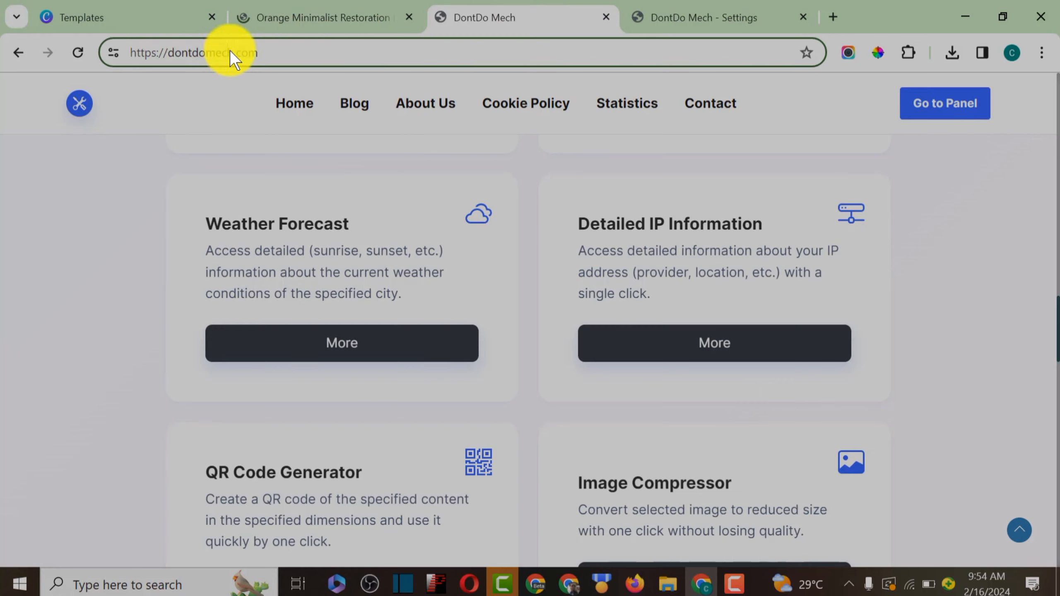
pyautogui.moveTo(228, 54); pyautogui.dragTo(173, 55)
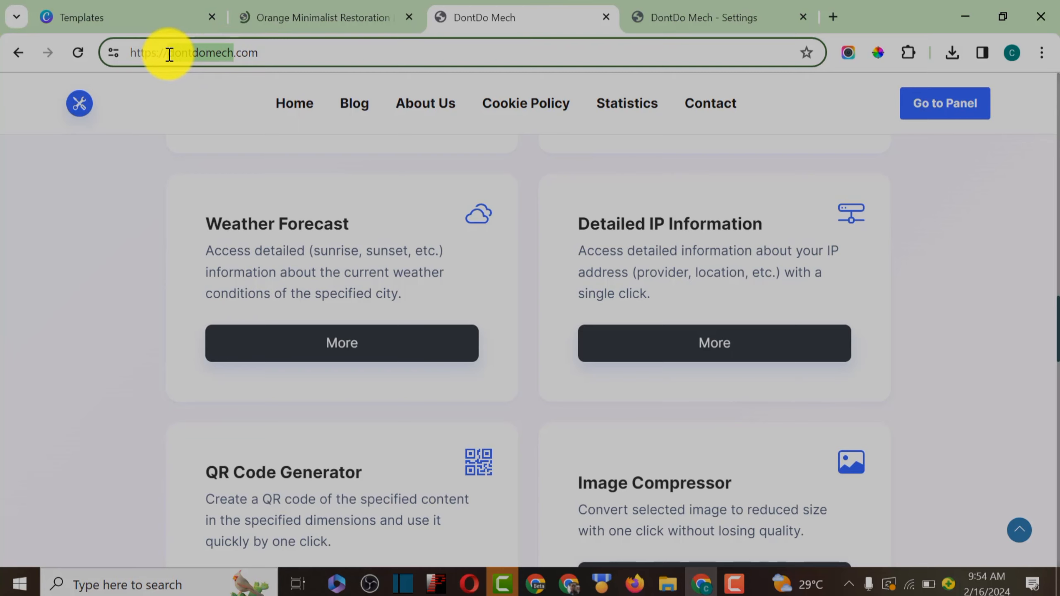
pyautogui.click(99, 12)
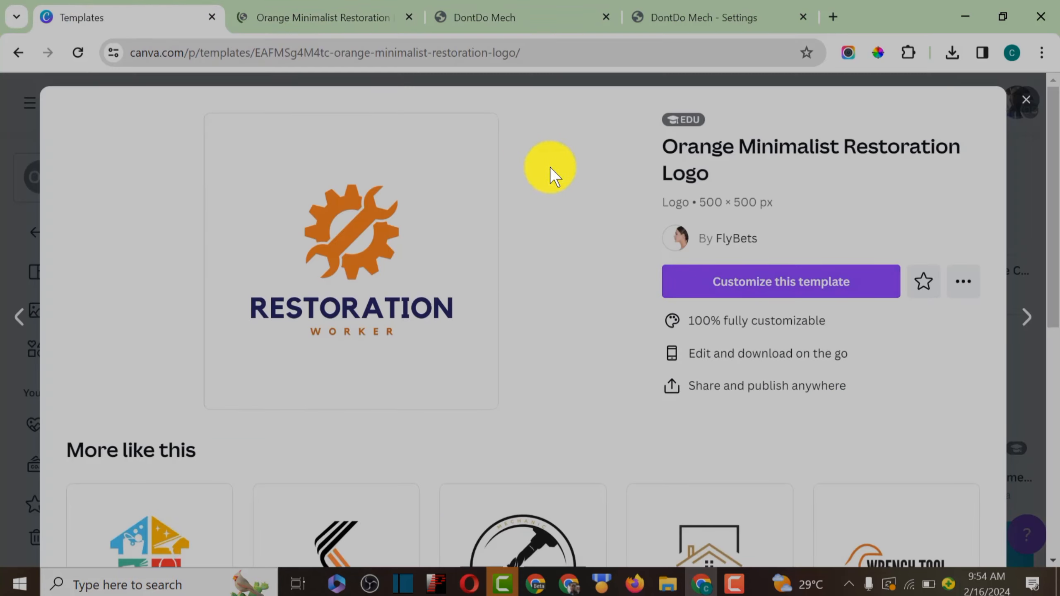
pyautogui.click(355, 12)
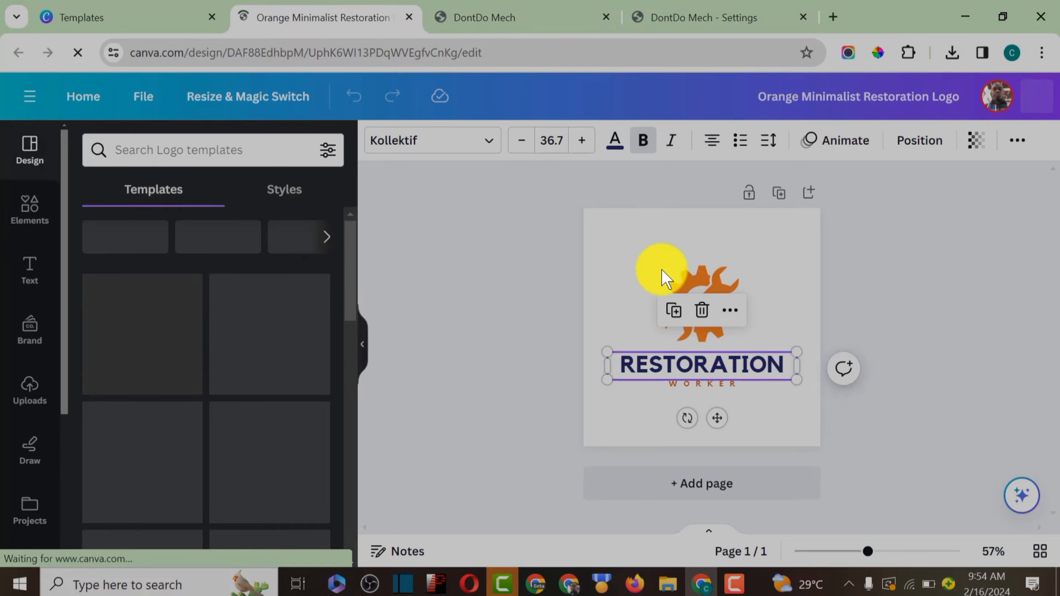
# Replace the logo's main text "RESTORATION" with "DONTDOMECH"
pyautogui.click(750, 375)
pyautogui.click(755, 370)
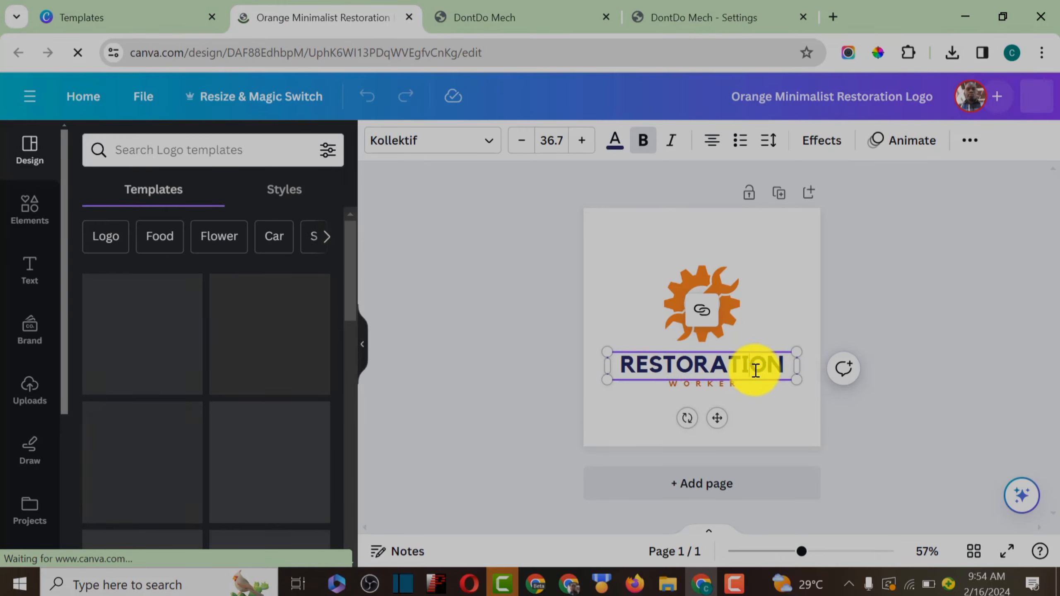
pyautogui.click(788, 360)
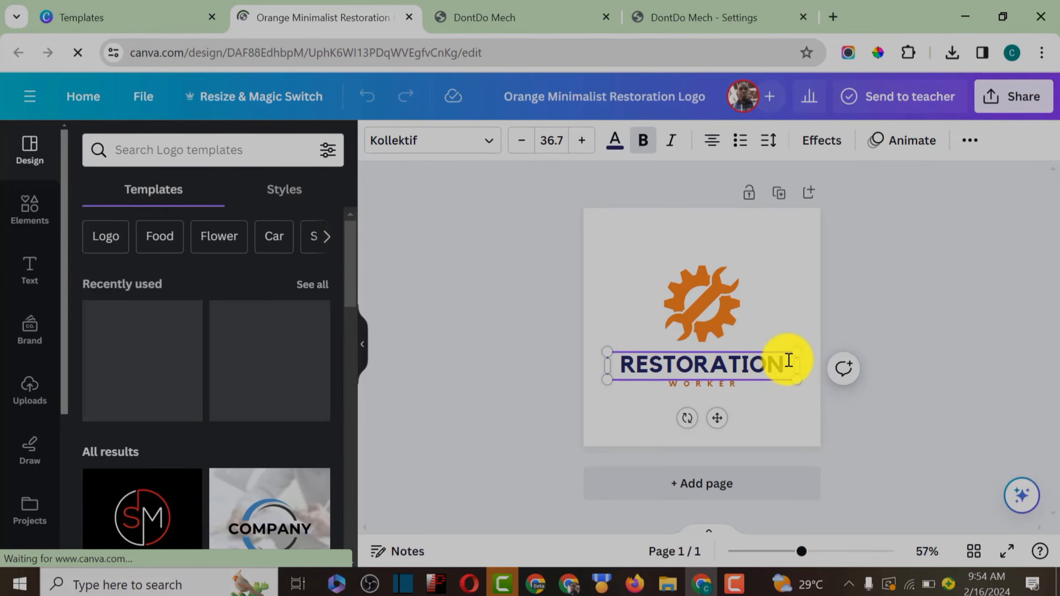
pyautogui.press('BackSpace')
pyautogui.press('BackSpace')
pyautogui.press('BackSpace')
pyautogui.press('BackSpace')
pyautogui.press('BackSpace')
pyautogui.press('BackSpace')
pyautogui.press('BackSpace')
pyautogui.write('DONTDOMECH')
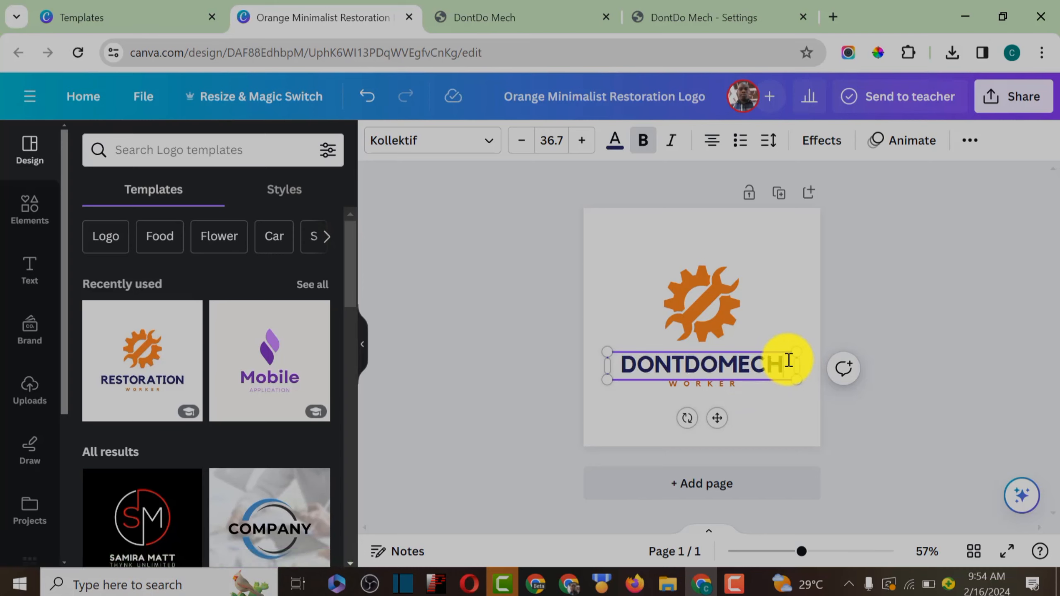
# Remove the small "WORKER" tagline beneath the logo's main text
pyautogui.click(745, 384)
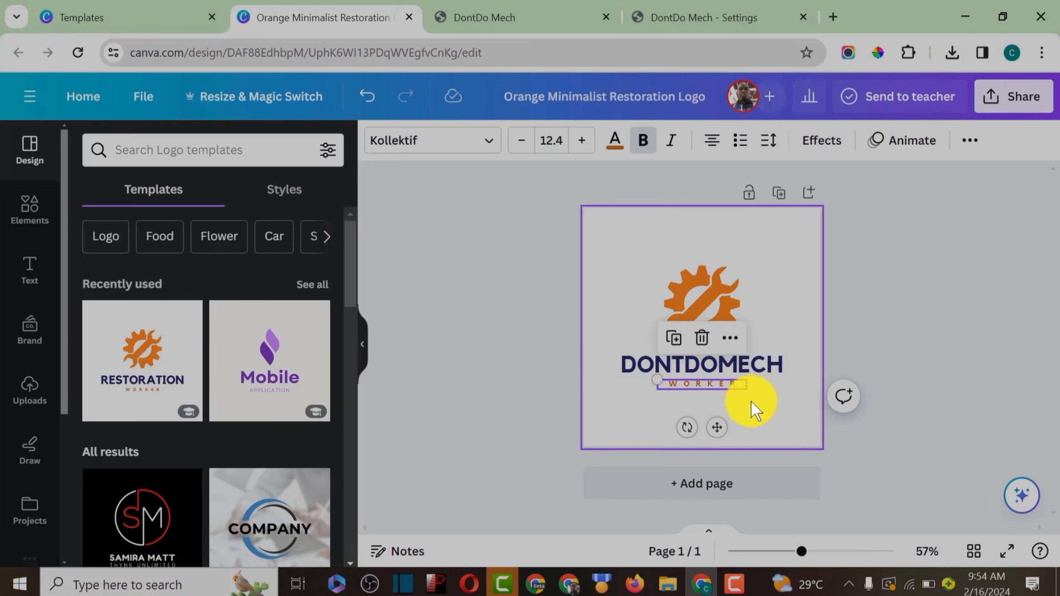
pyautogui.doubleClick(716, 389)
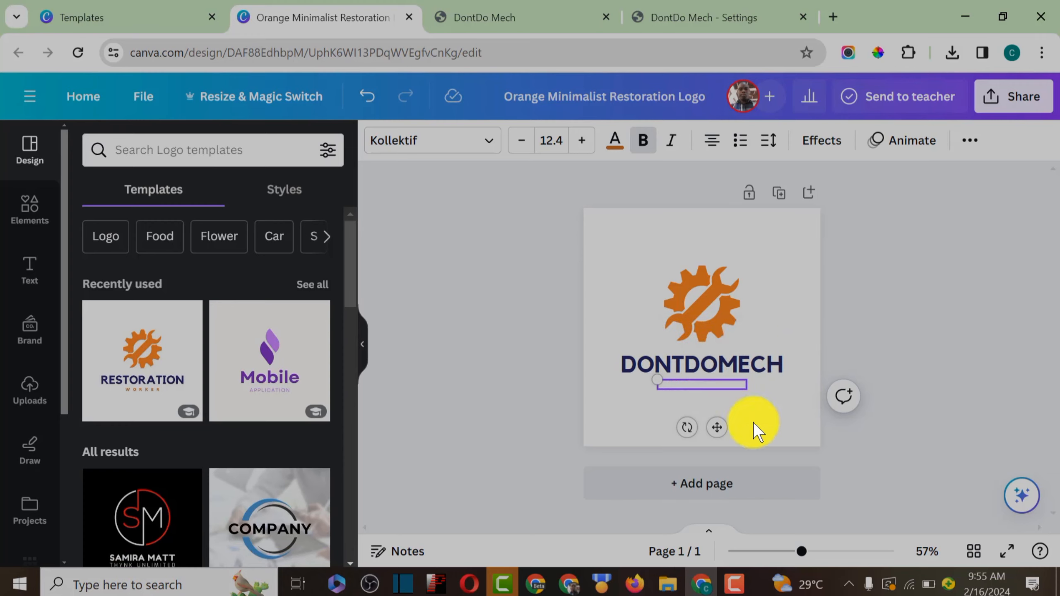
pyautogui.click(783, 435)
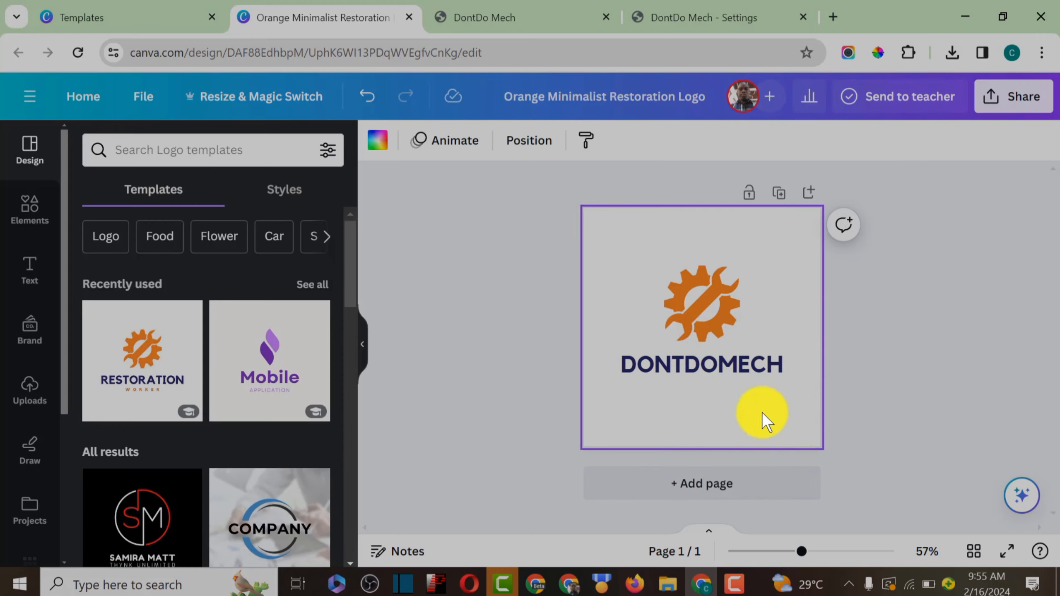
# Enlarge the "DONTDOMECH" text on both sides to a font size of about 42
pyautogui.click(733, 373)
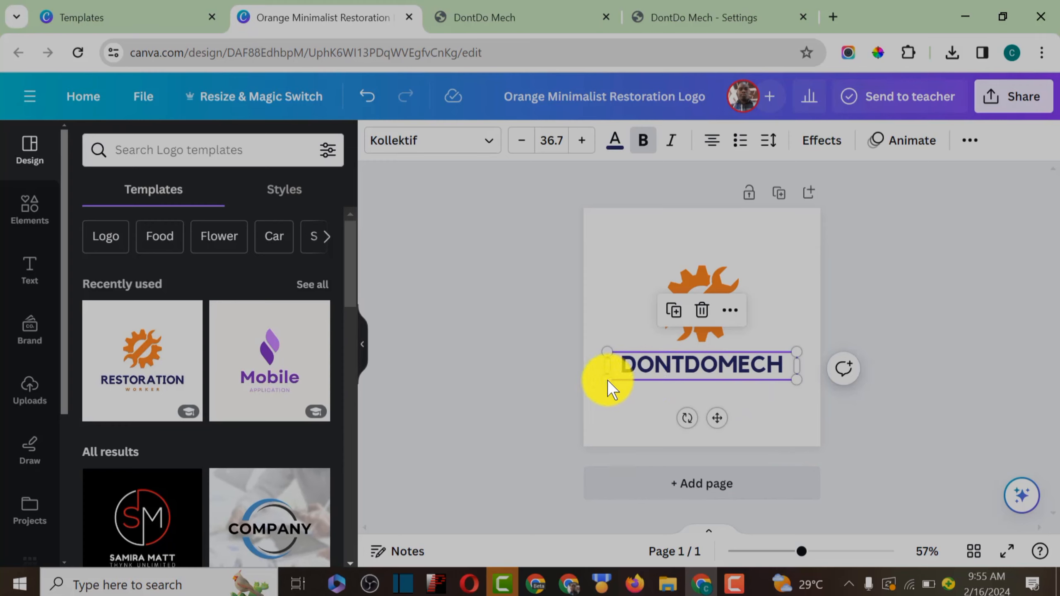
pyautogui.moveTo(605, 380); pyautogui.dragTo(588, 386)
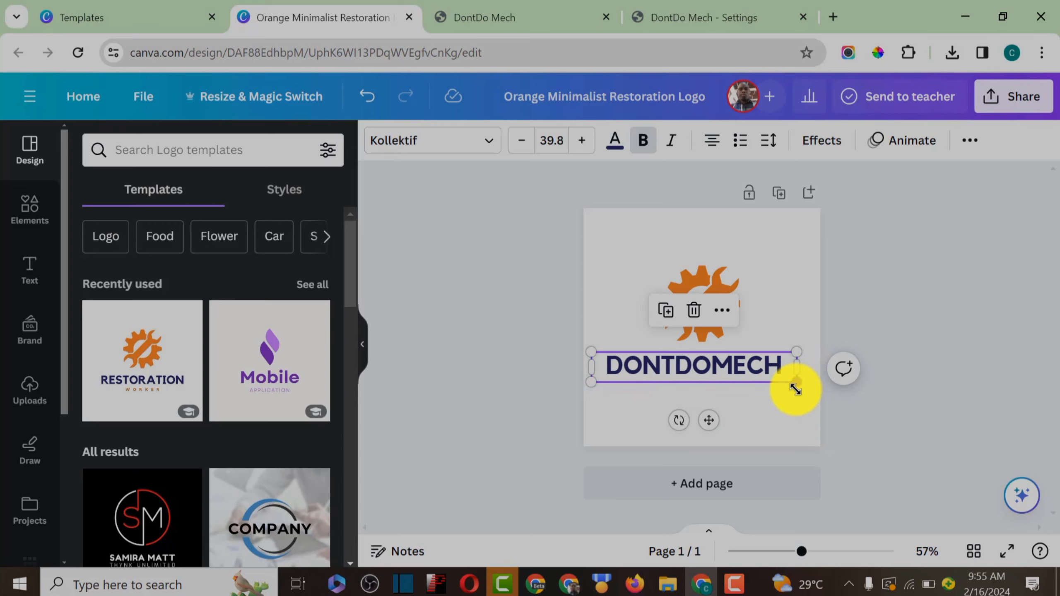
pyautogui.moveTo(804, 385); pyautogui.dragTo(807, 385)
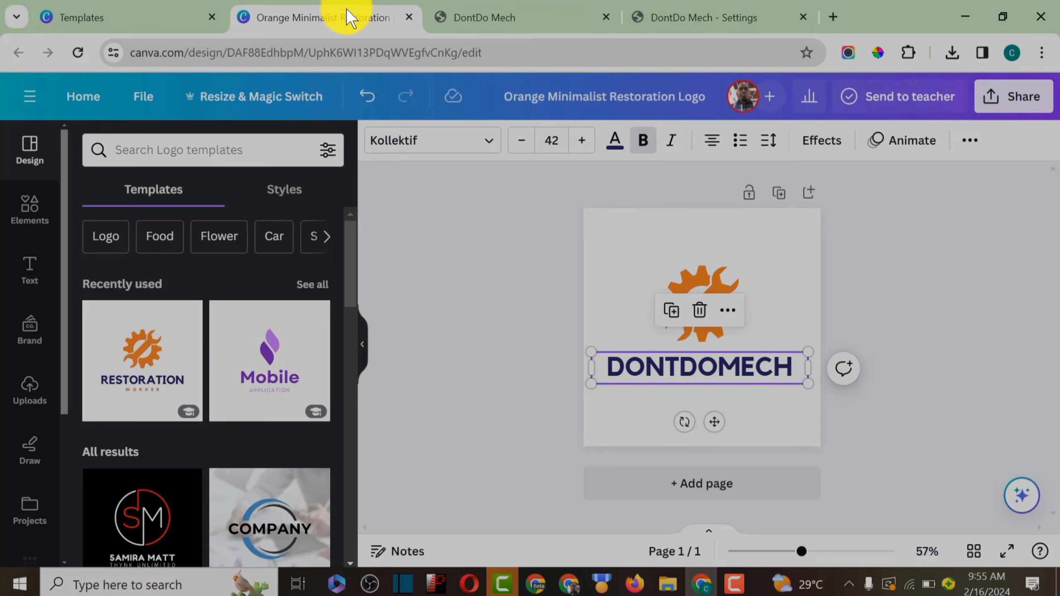
# On the DontDo Mech website, sample the blue of the "Go to Panel" button with ColorPick Eyedropper and select its hex code
pyautogui.click(559, 12)
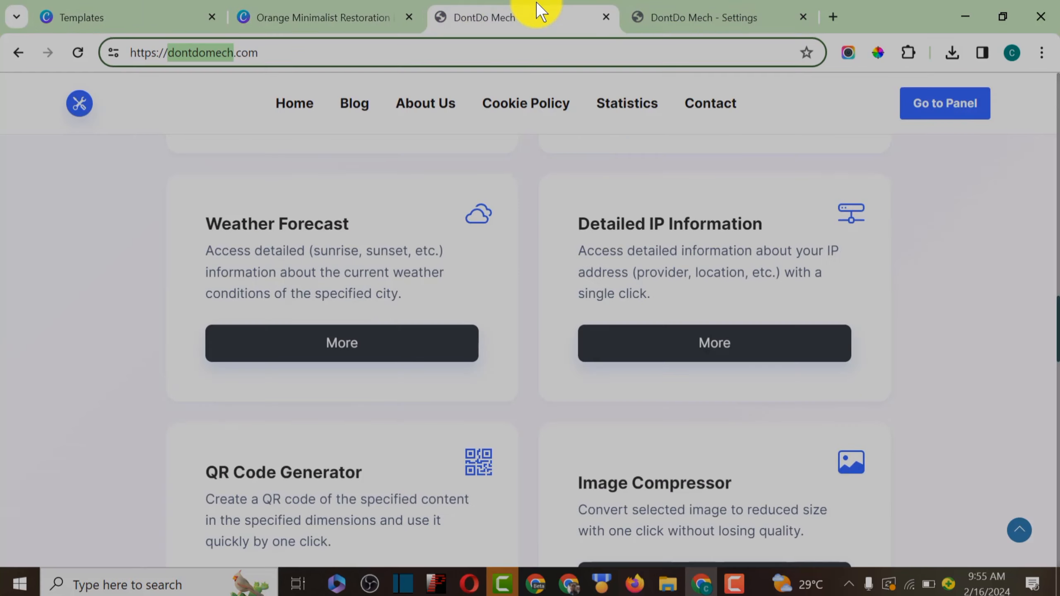
pyautogui.scroll(5, 505, 232)
pyautogui.scroll(10, 505, 233)
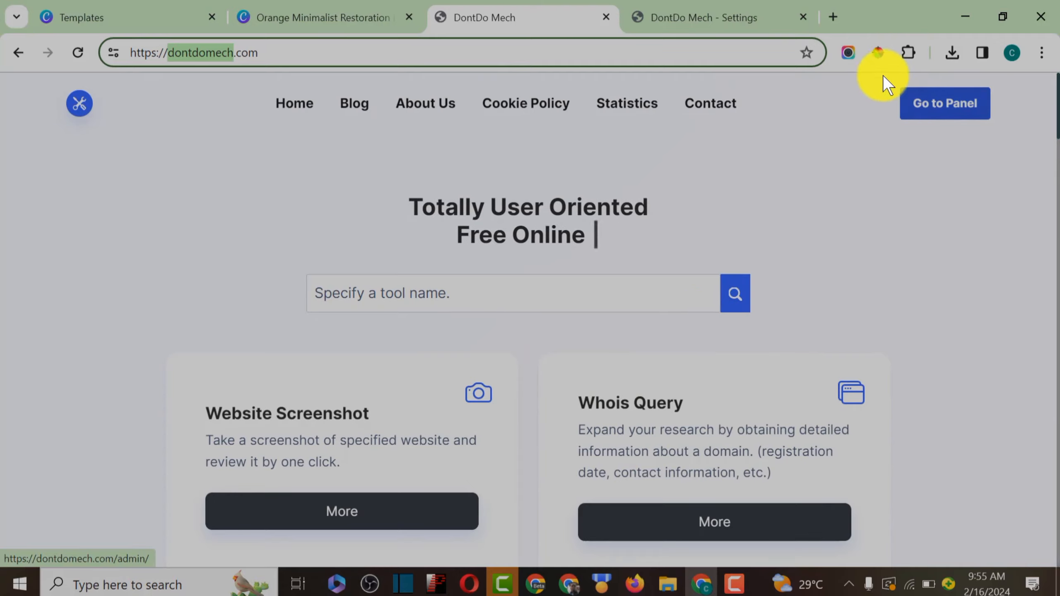
pyautogui.click(877, 53)
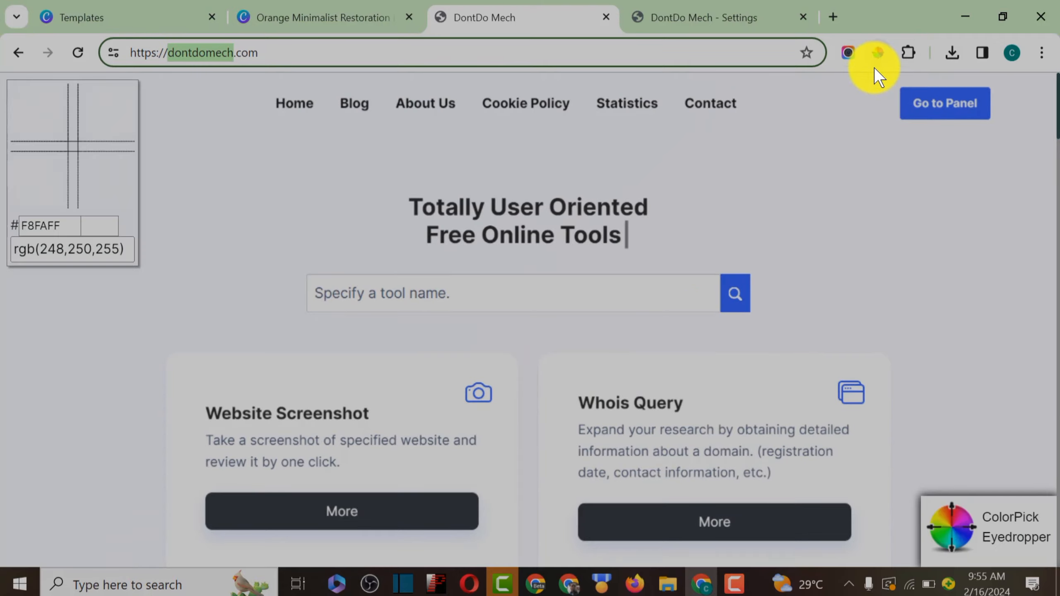
pyautogui.click(909, 113)
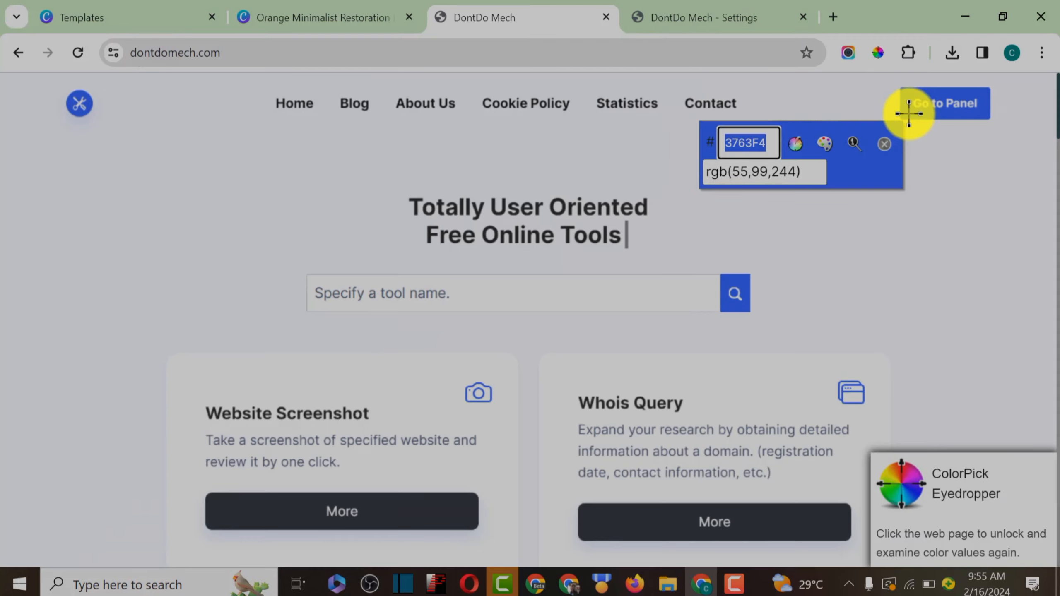
pyautogui.moveTo(759, 142); pyautogui.dragTo(714, 142)
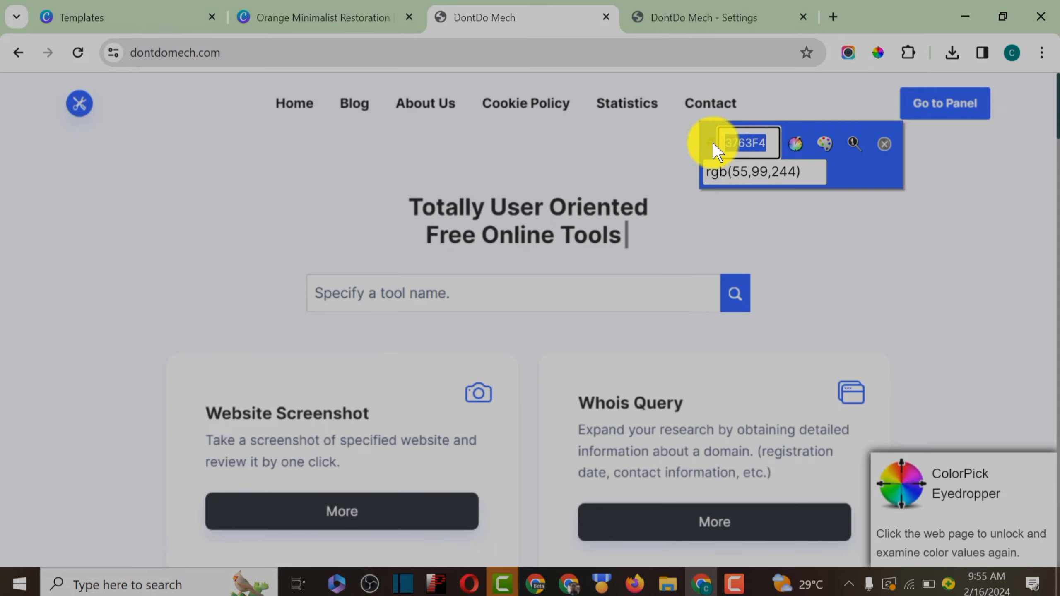
# Return to the logo design and recolor the gear and wrench graphic to #3763F4
pyautogui.click(134, 10)
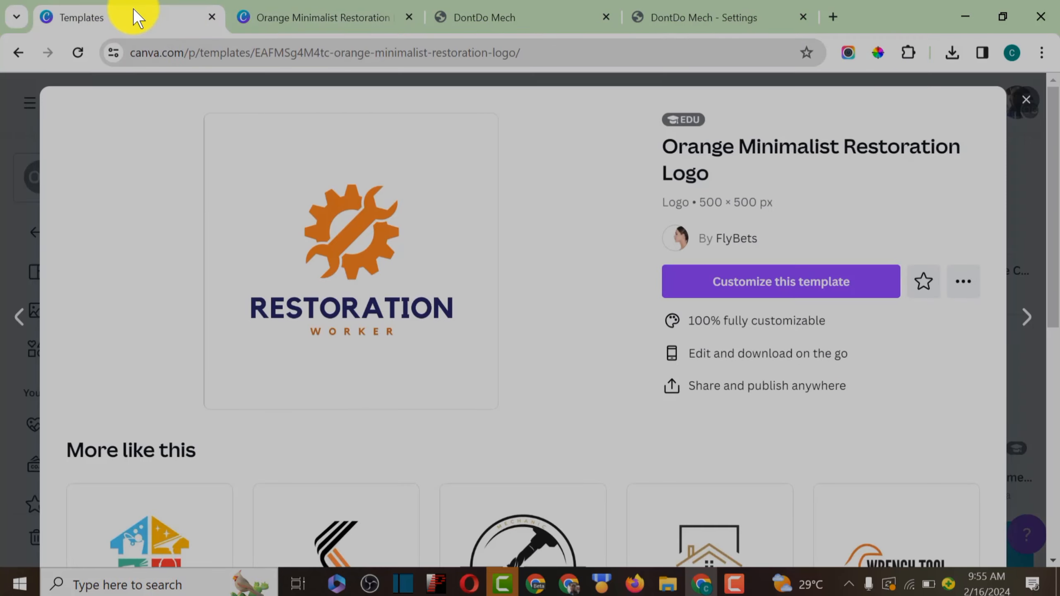
pyautogui.click(251, 12)
pyautogui.click(717, 284)
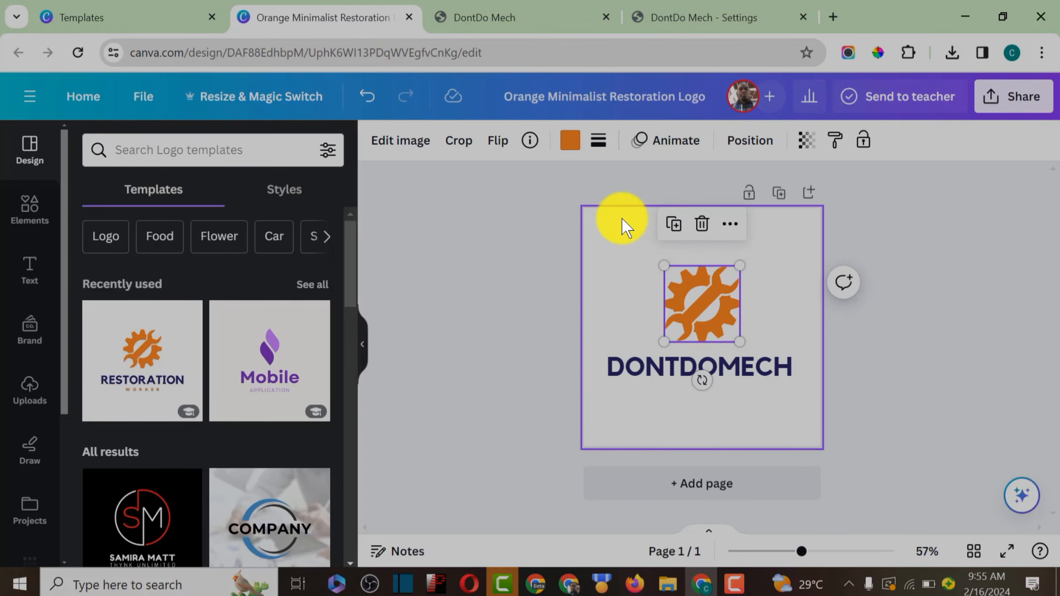
pyautogui.click(571, 142)
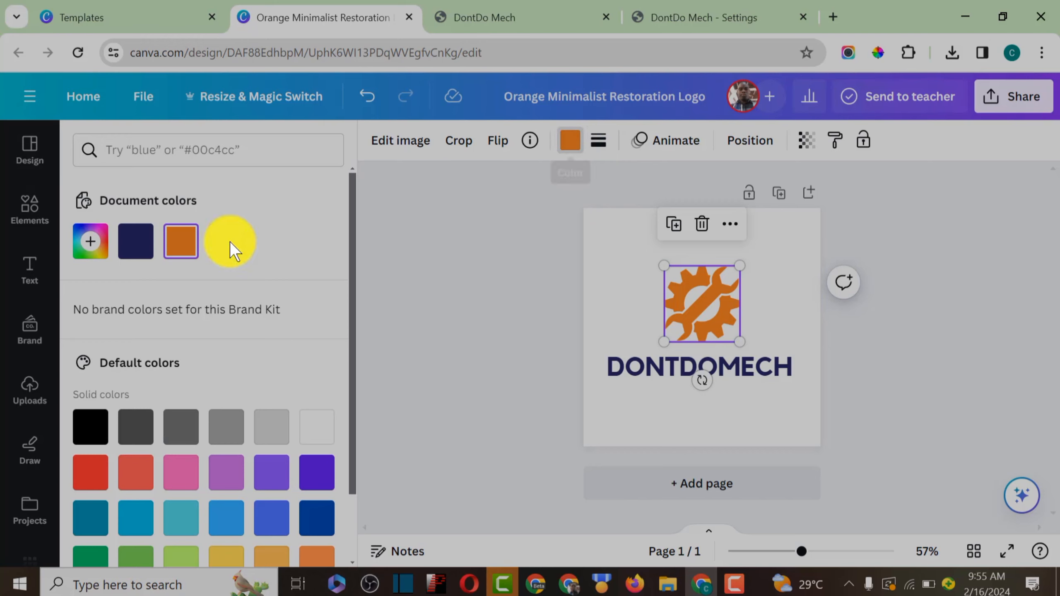
pyautogui.click(106, 251)
pyautogui.write('#3763F4')
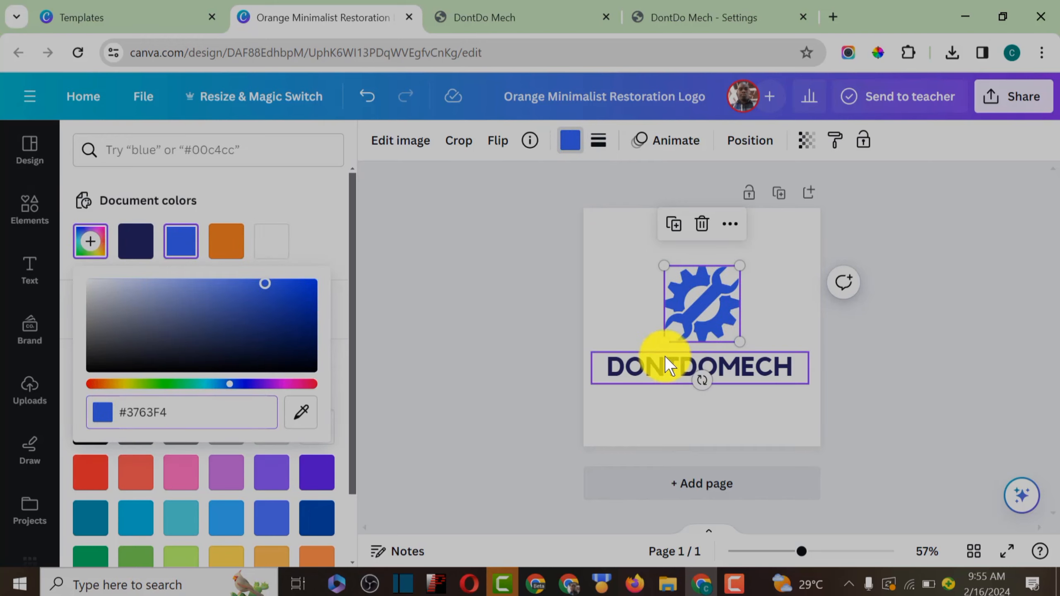
# On the DontDo Mech website, sample the dark color of the Website Screenshot card's "More" button and select its hex code for the logo text
pyautogui.click(647, 357)
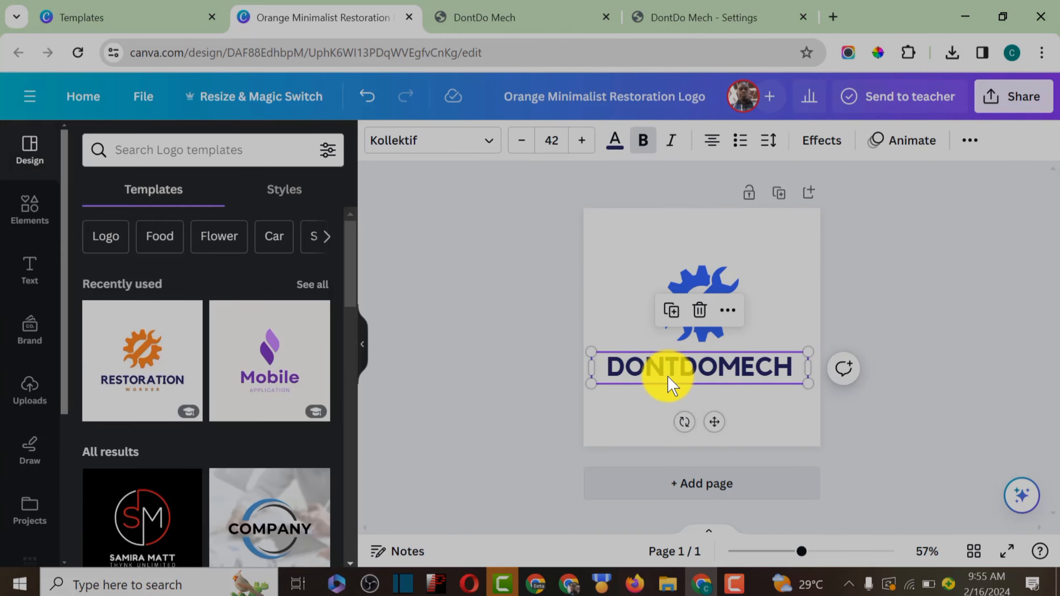
pyautogui.click(503, 18)
pyautogui.scroll(-3, 627, 244)
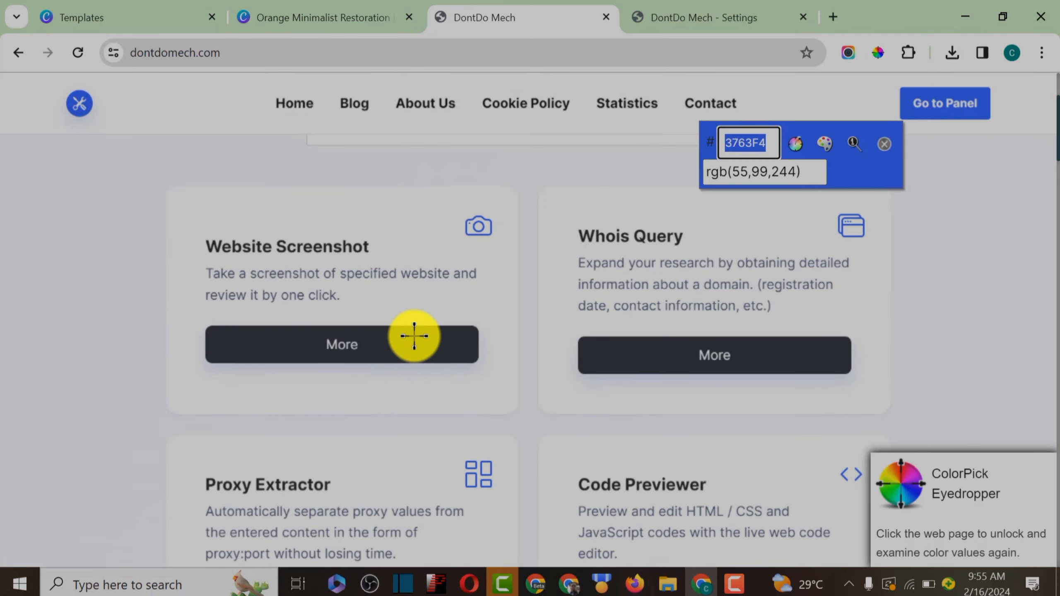
pyautogui.click(402, 342)
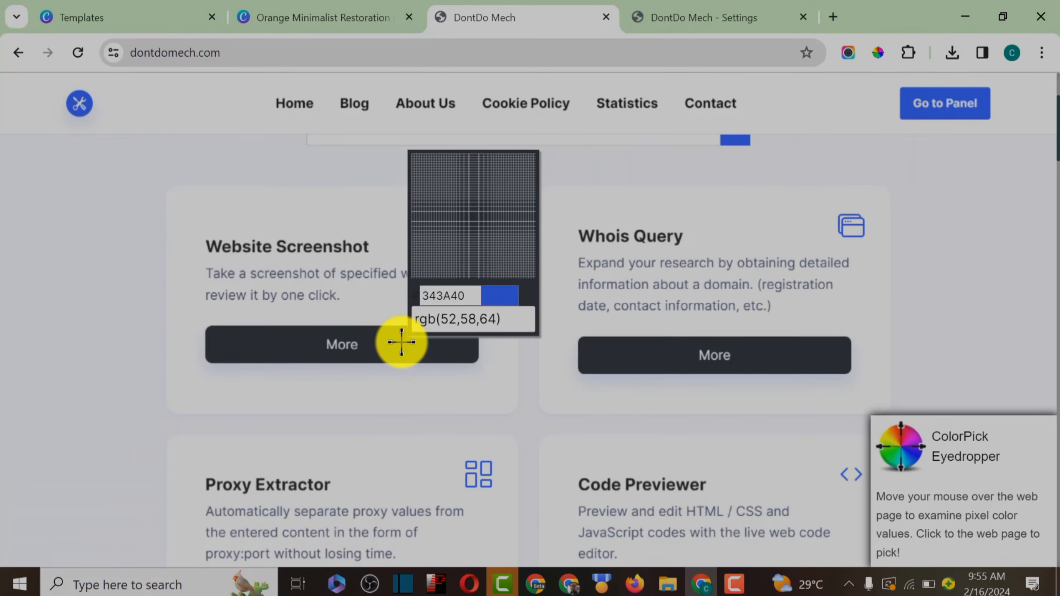
pyautogui.click(440, 327)
pyautogui.click(480, 284)
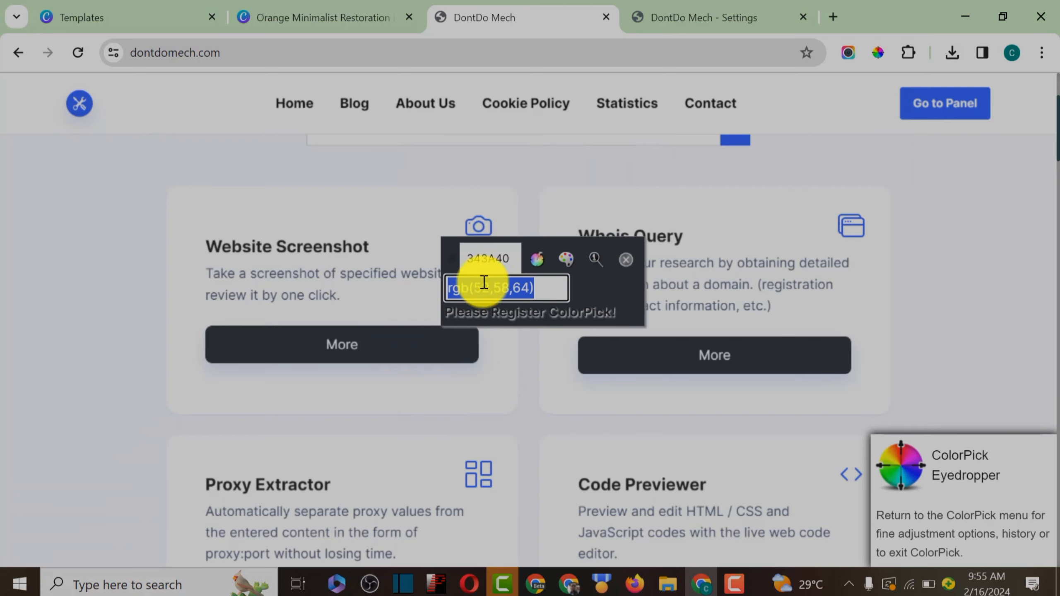
pyautogui.scroll(1, 499, 260)
pyautogui.click(449, 342)
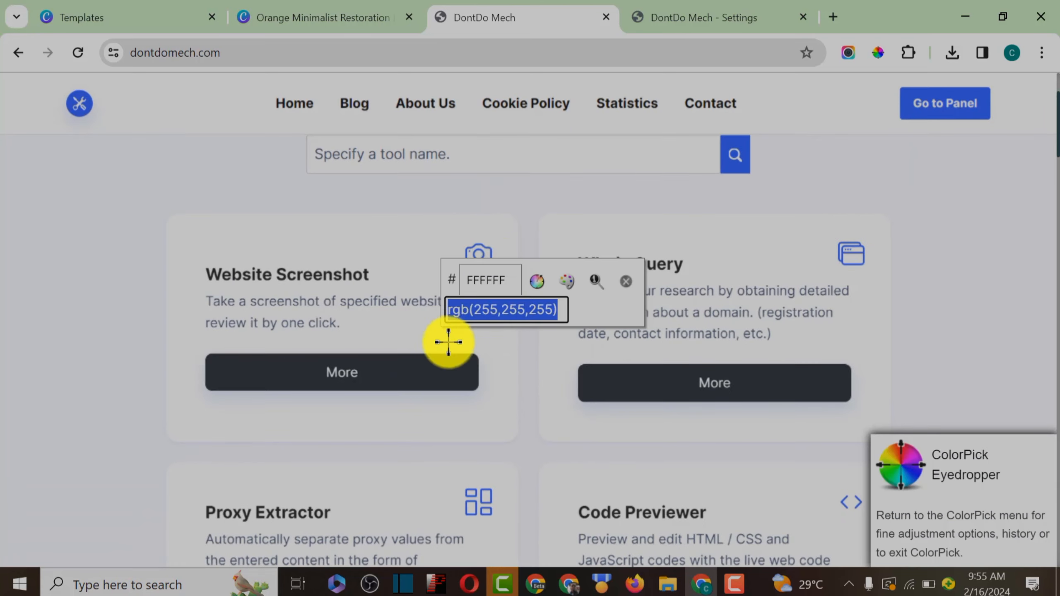
pyautogui.click(439, 366)
pyautogui.click(445, 367)
pyautogui.click(486, 337)
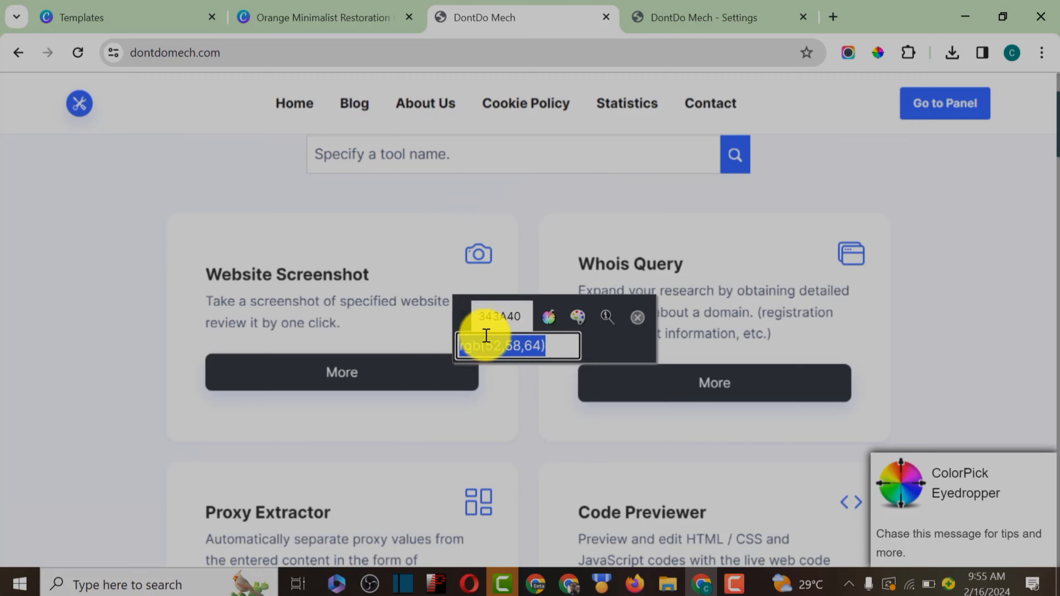
pyautogui.click(510, 319)
pyautogui.click(513, 316)
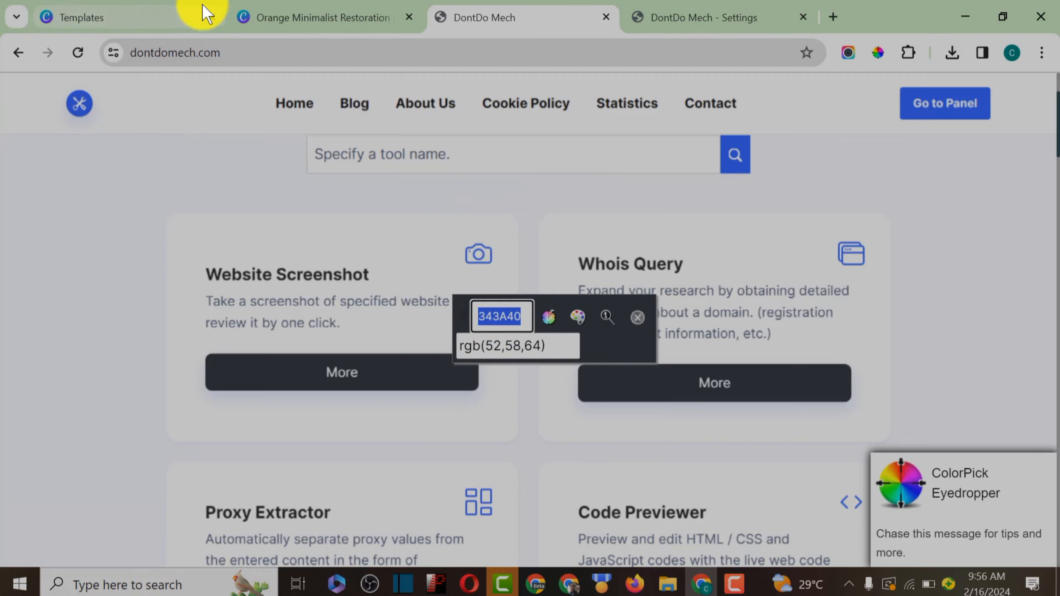
# Return to the logo design and set the "DONTDOMECH" text color to #343A40
pyautogui.click(306, 12)
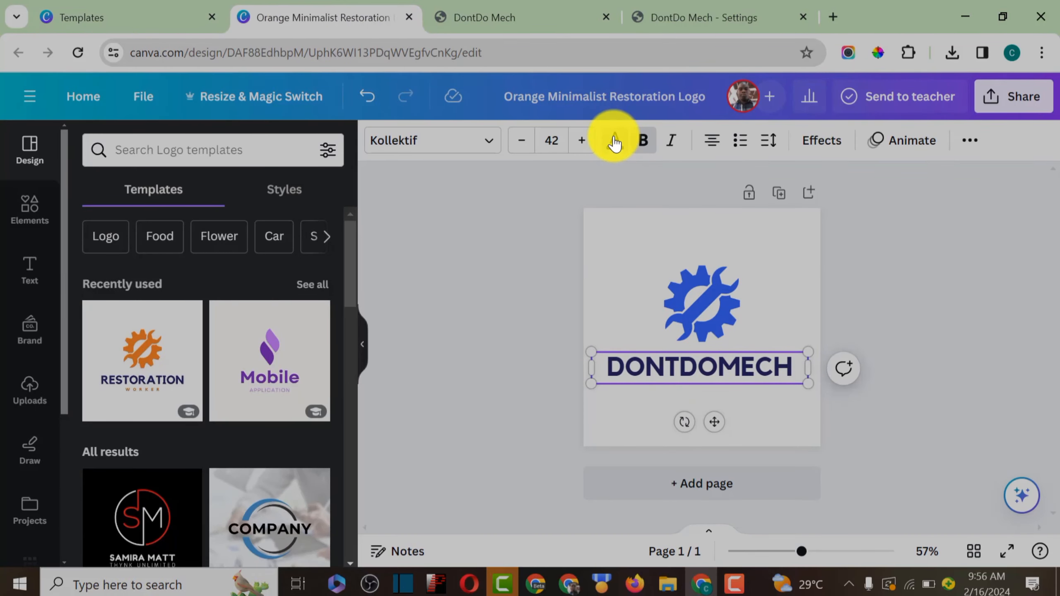
pyautogui.click(614, 140)
pyautogui.click(90, 241)
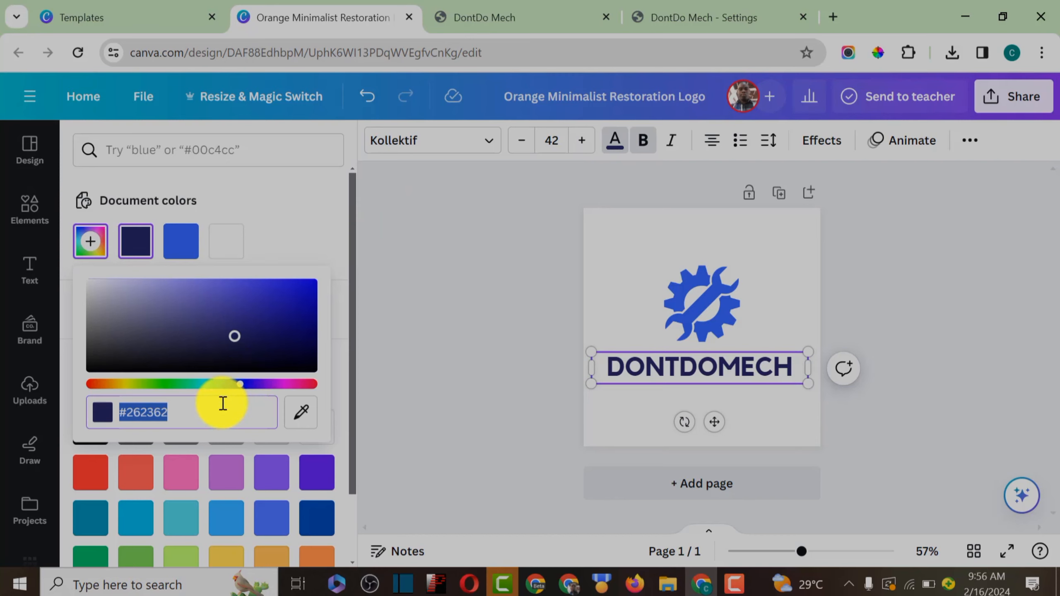
pyautogui.write('#343A40')
pyautogui.press('Return')
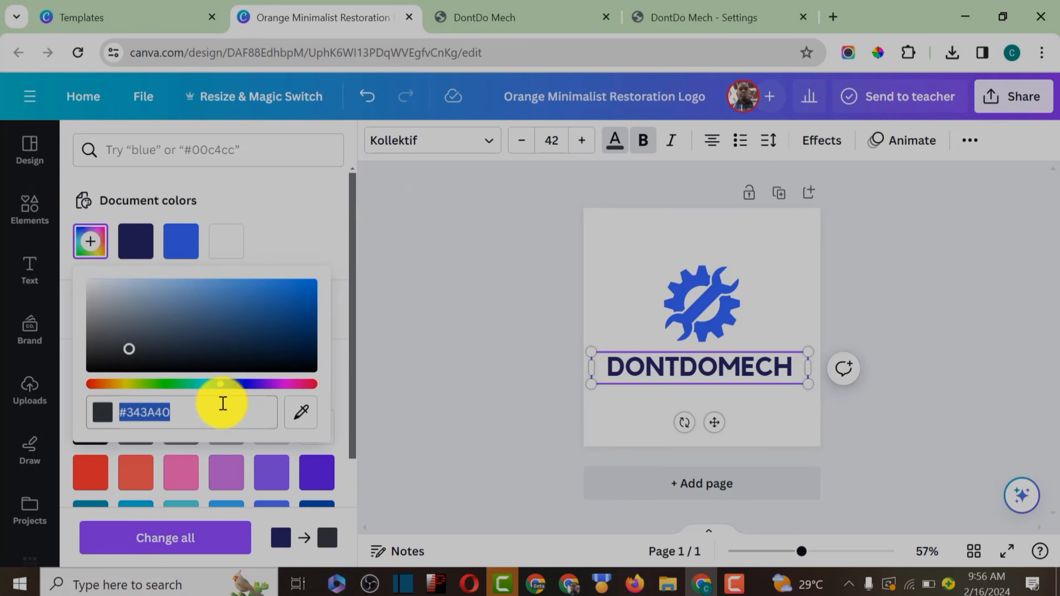
pyautogui.click(753, 297)
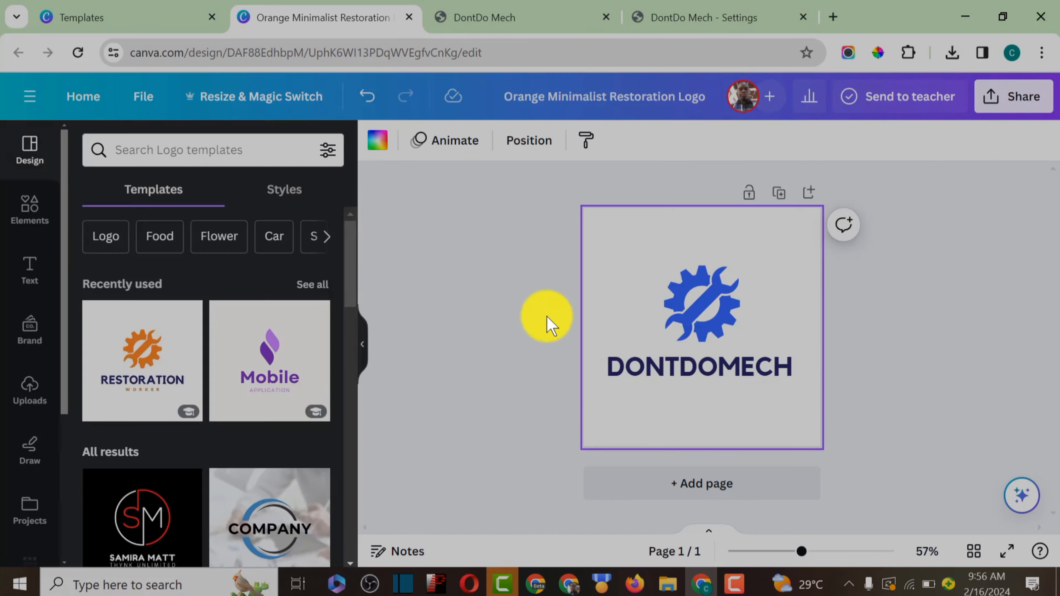
# Select the gear graphic and the "DONTDOMECH" text together and enlarge both slightly on the page
pyautogui.click(528, 326)
pyautogui.moveTo(644, 274); pyautogui.dragTo(767, 393)
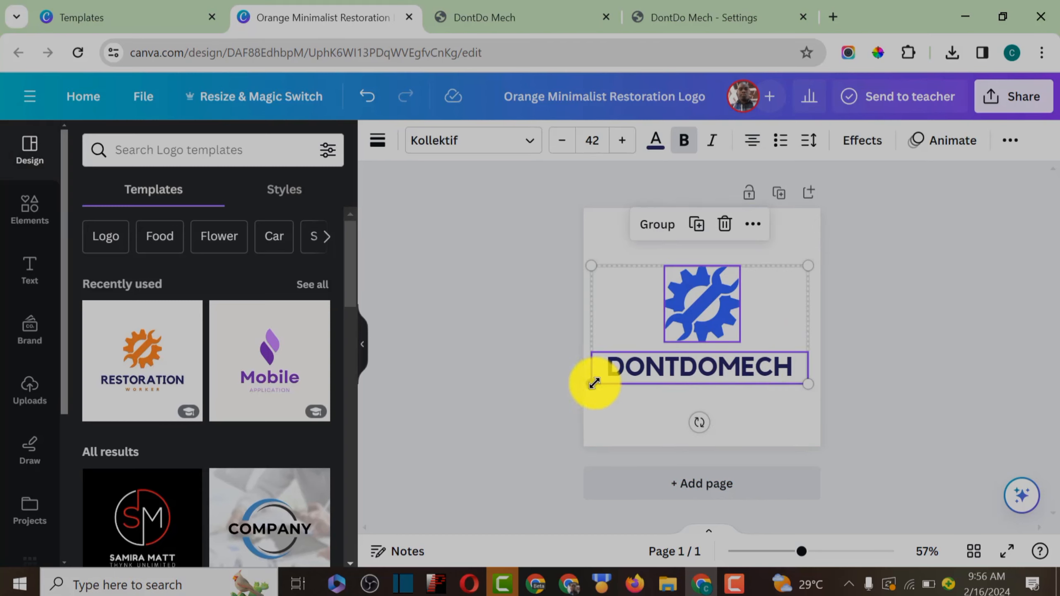
pyautogui.moveTo(594, 384); pyautogui.dragTo(588, 386)
pyautogui.moveTo(808, 386); pyautogui.dragTo(821, 389)
pyautogui.click(889, 324)
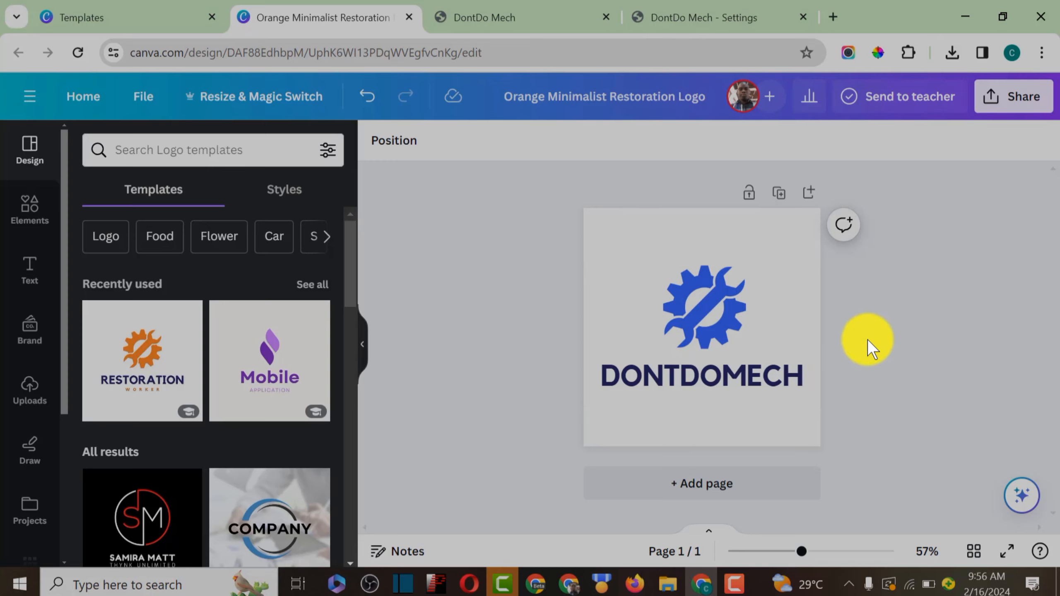
pyautogui.click(703, 338)
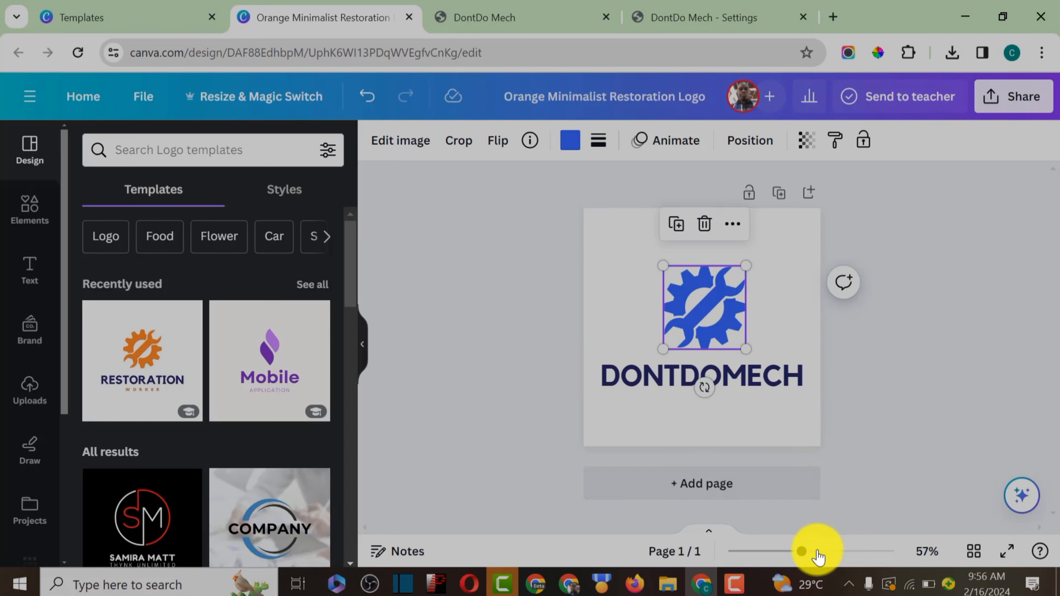
pyautogui.moveTo(811, 550); pyautogui.dragTo(820, 551)
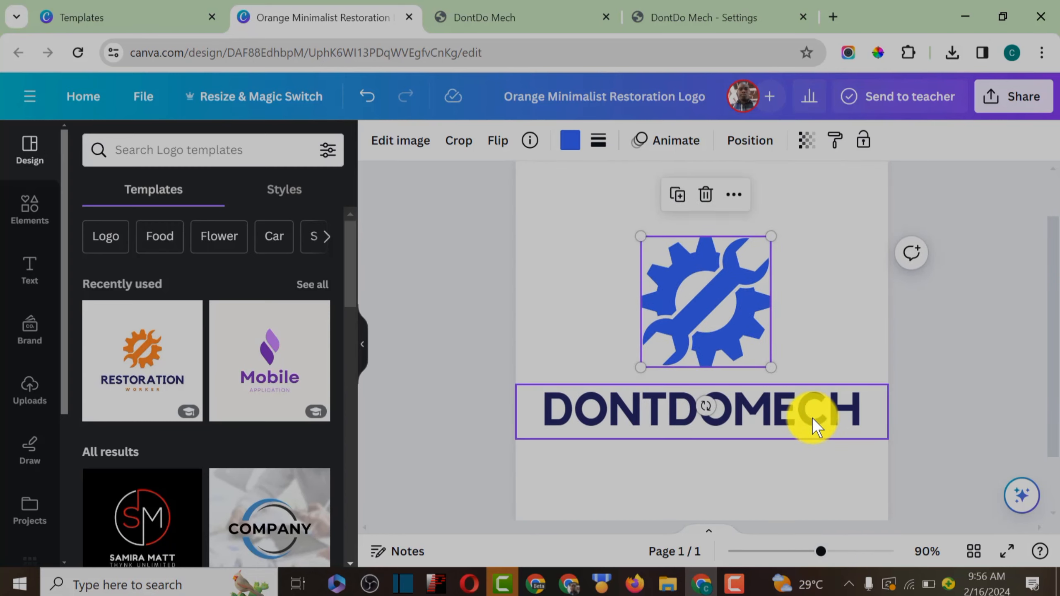
pyautogui.click(829, 321)
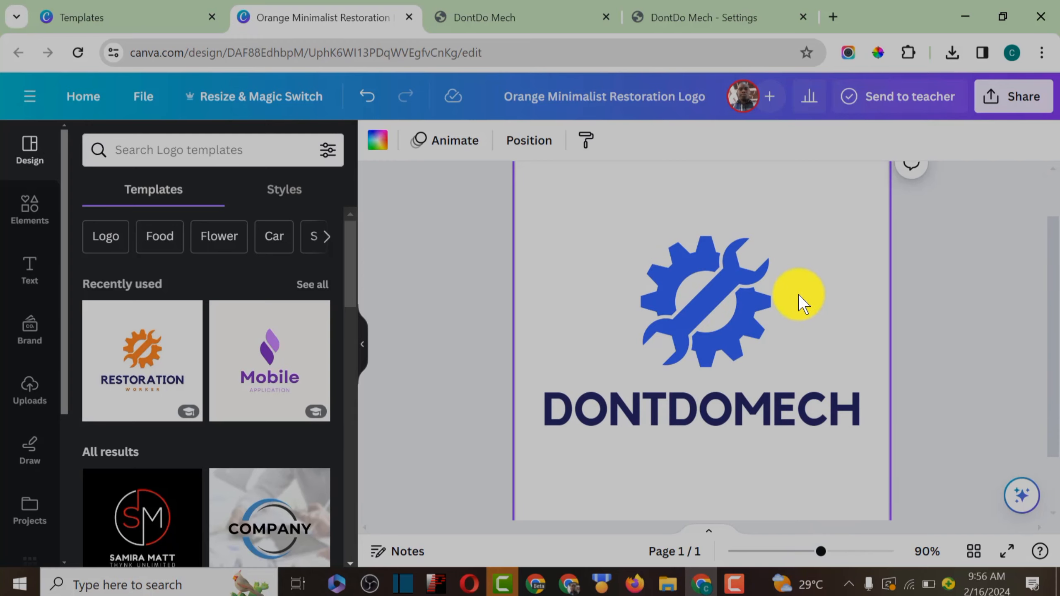
# Take the name "dontdomech" from the website's address and rename the logo design to it
pyautogui.click(480, 17)
pyautogui.moveTo(253, 57); pyautogui.dragTo(170, 60)
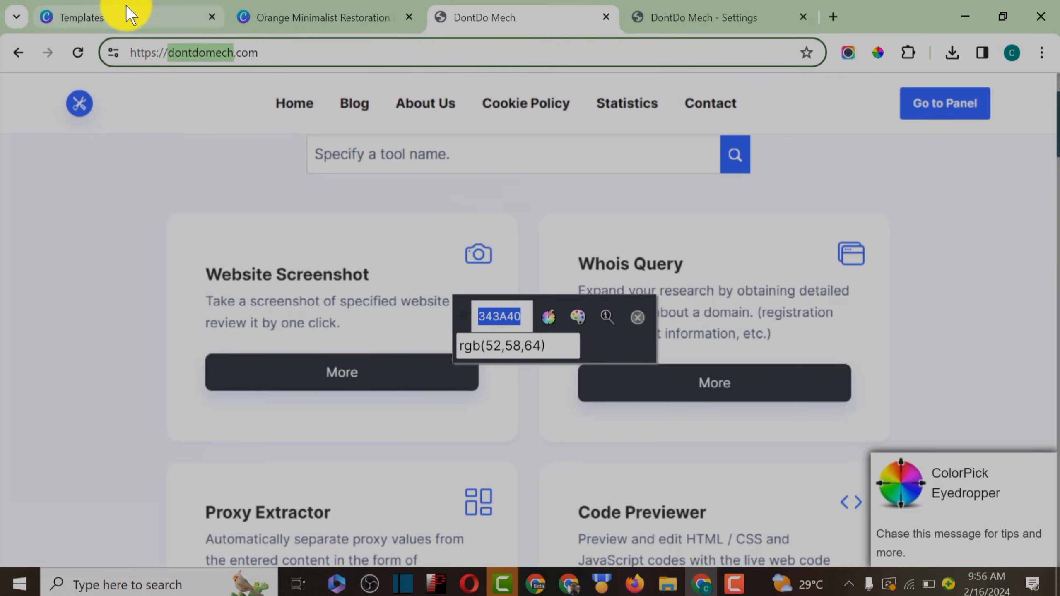
pyautogui.click(275, 6)
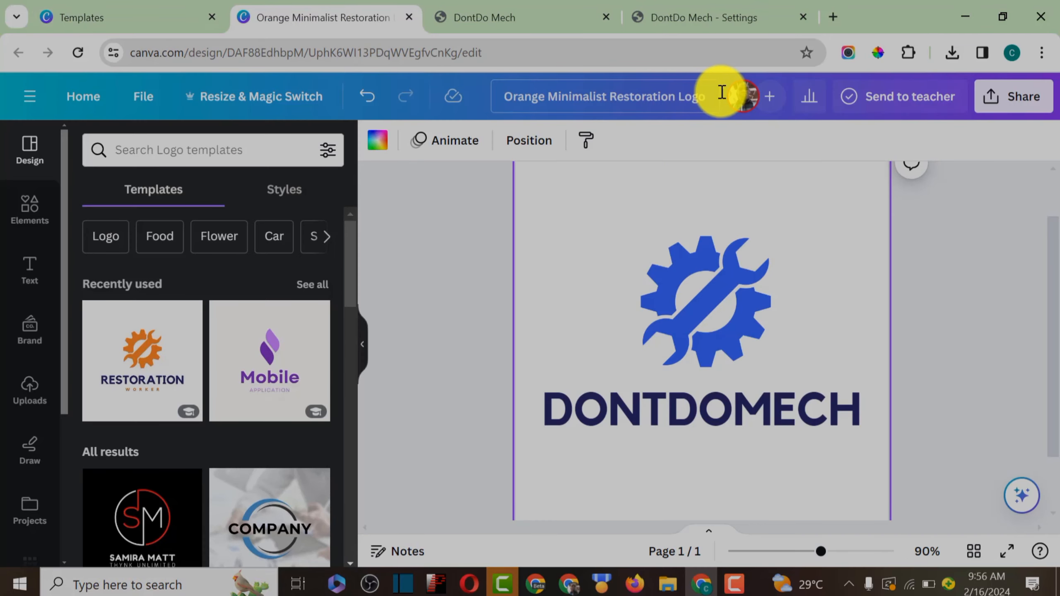
pyautogui.click(709, 96)
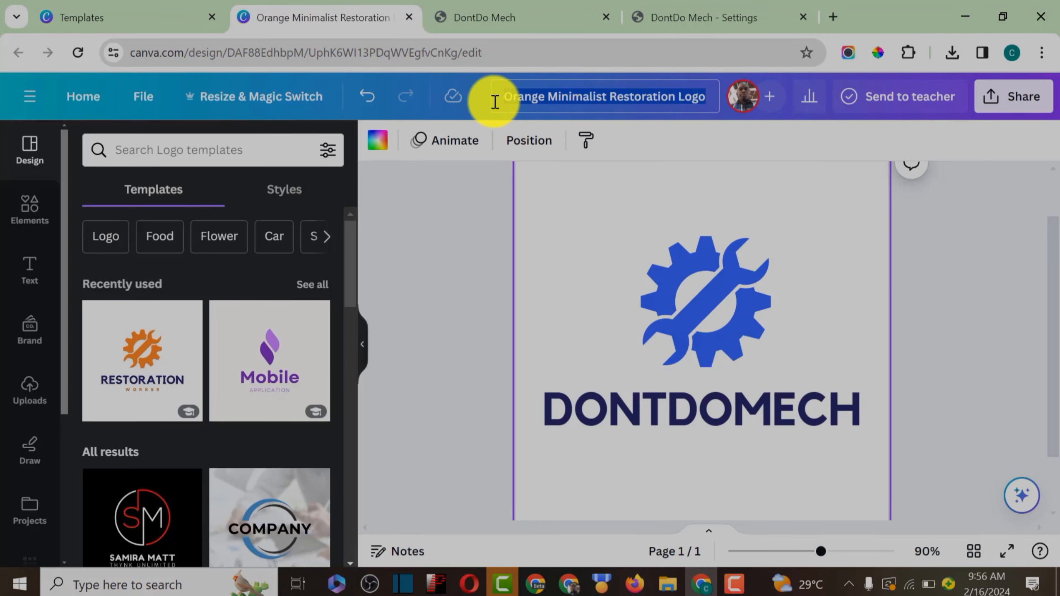
pyautogui.write('dontdomech')
pyautogui.click(927, 332)
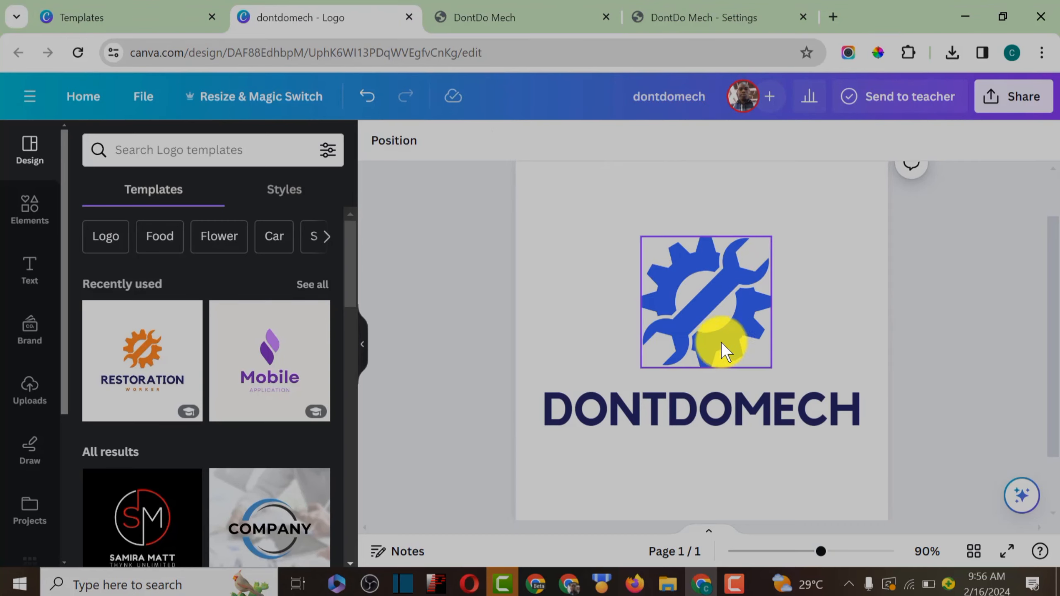
# Enlarge the gear and wrench graphic on its own and center it above the "DONTDOMECH" text
pyautogui.click(651, 311)
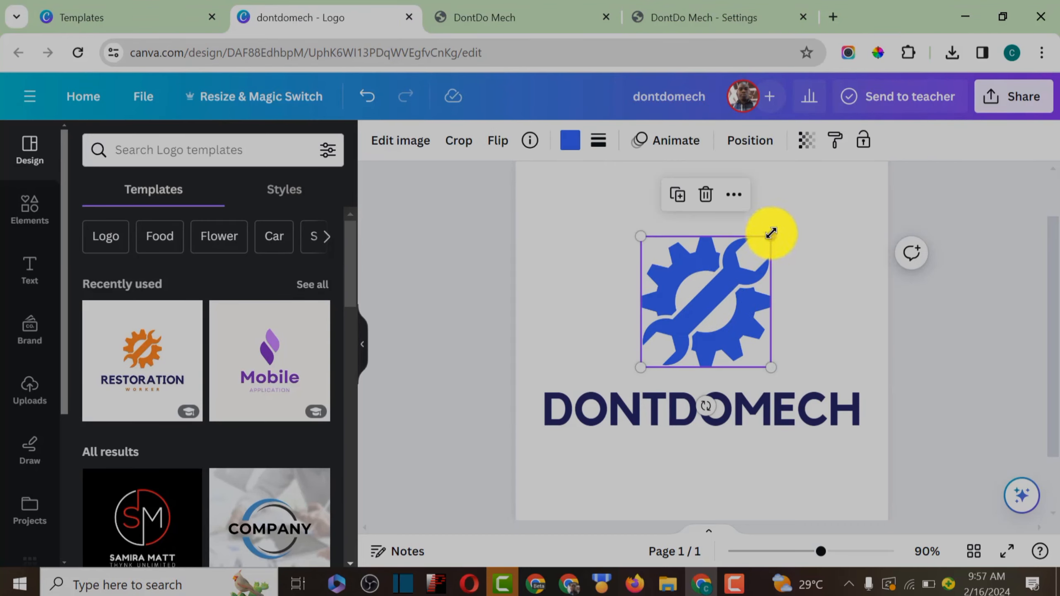
pyautogui.moveTo(771, 233); pyautogui.dragTo(824, 184)
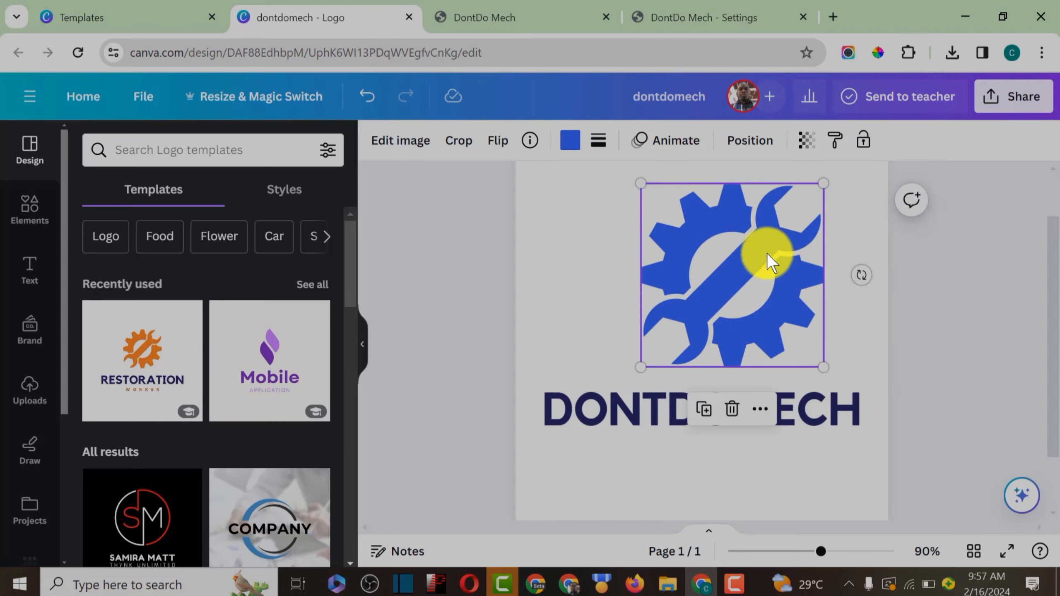
pyautogui.moveTo(770, 261); pyautogui.dragTo(746, 261)
pyautogui.click(947, 335)
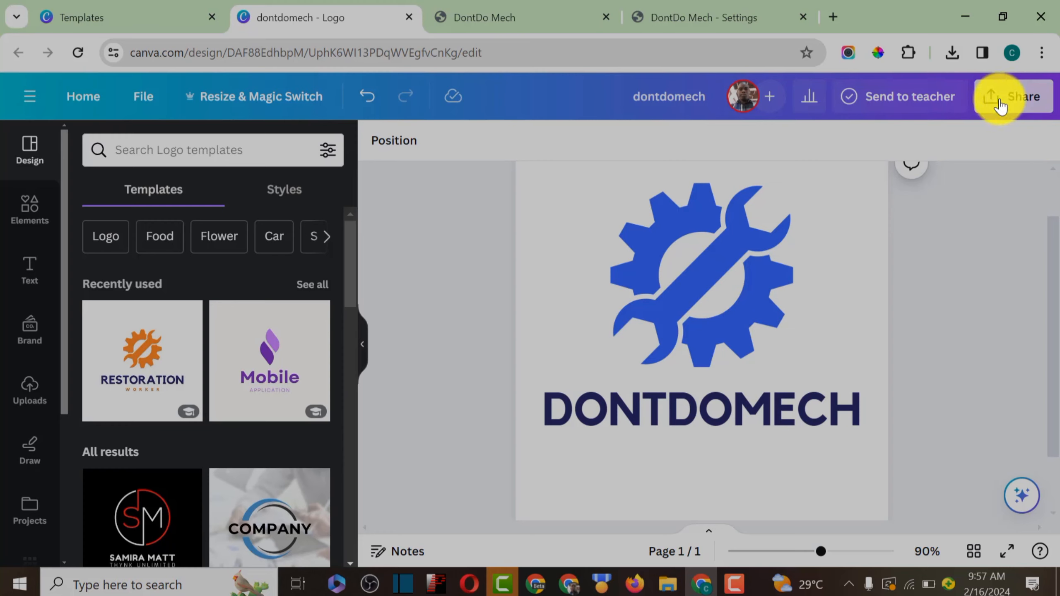
# Download the logo as a 500 × 500 px PNG with a transparent background
pyautogui.click(1000, 106)
pyautogui.scroll(-3, 837, 397)
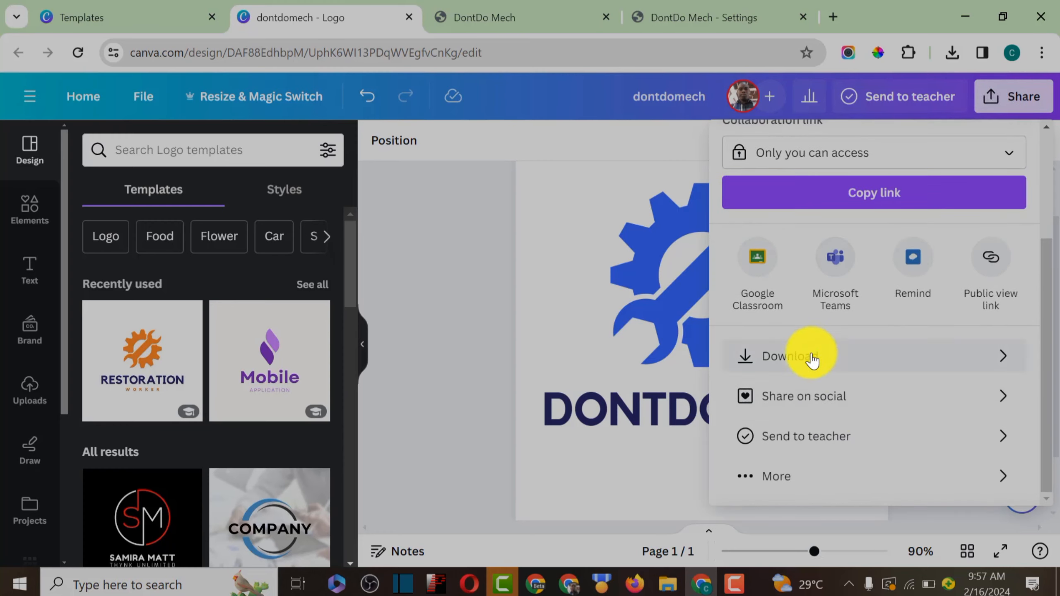
pyautogui.click(812, 358)
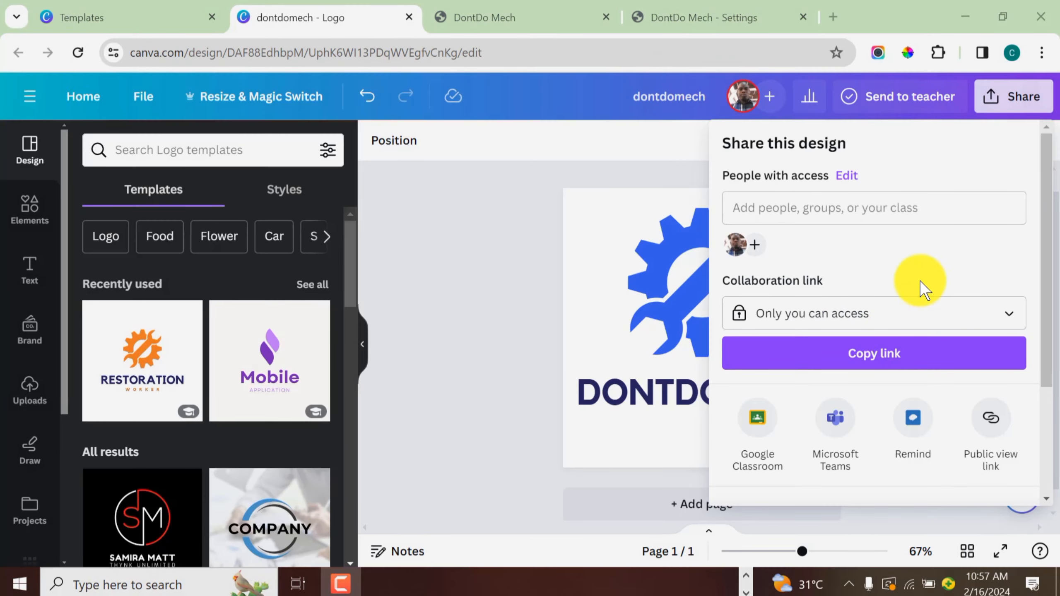
pyautogui.scroll(-3, 920, 280)
pyautogui.scroll(2, 919, 279)
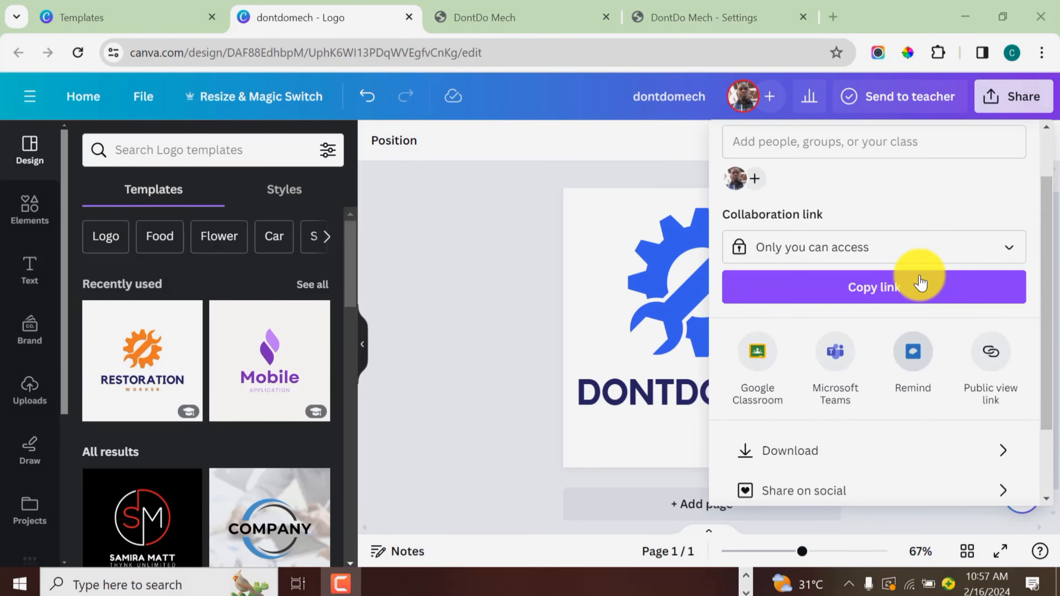
pyautogui.scroll(1, 920, 282)
pyautogui.scroll(-2, 871, 308)
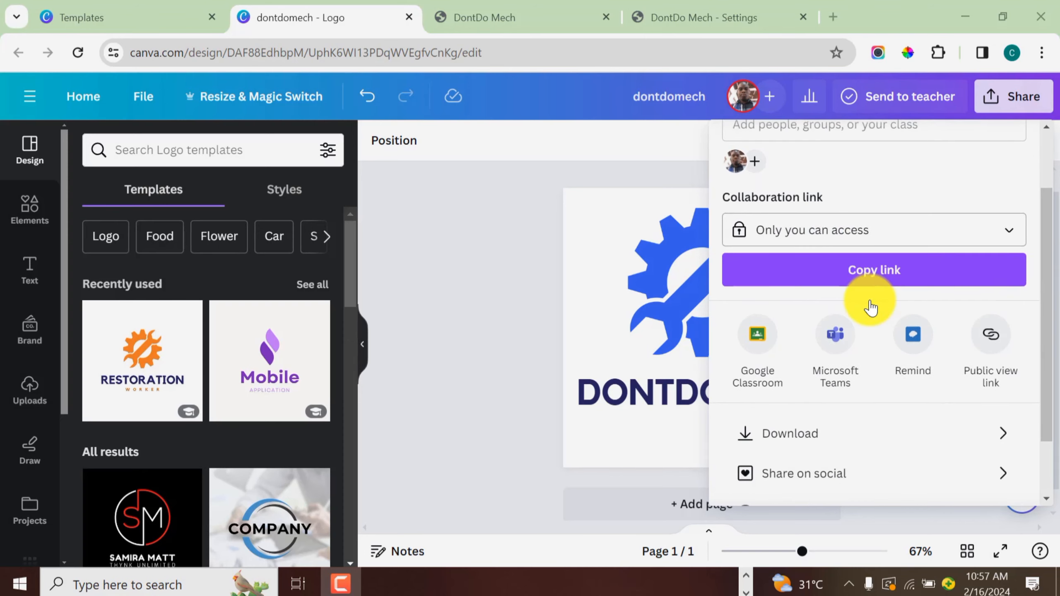
pyautogui.scroll(2, 871, 308)
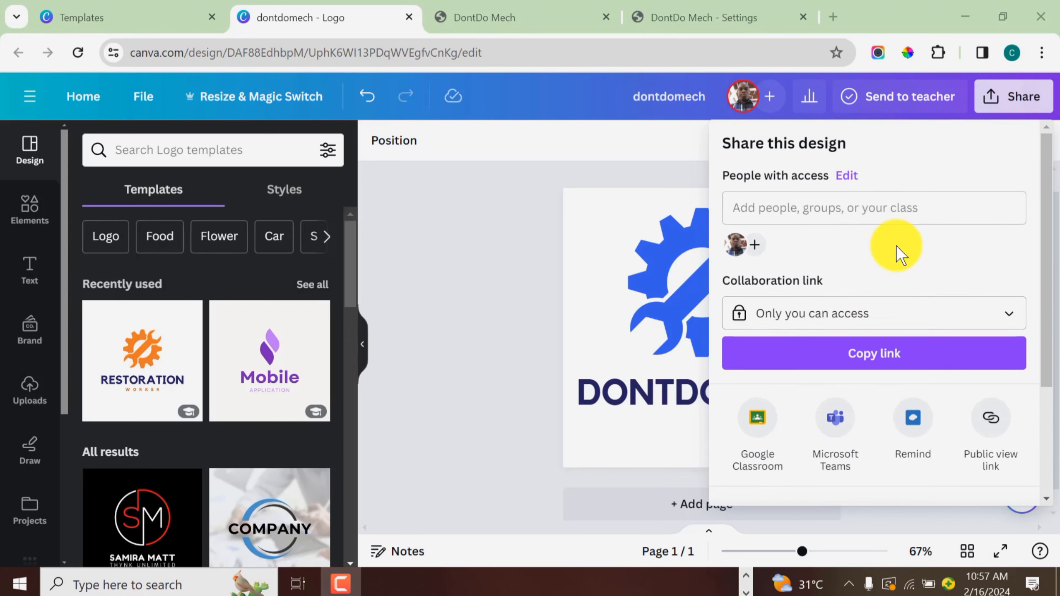
pyautogui.scroll(-2, 836, 331)
pyautogui.scroll(2, 880, 267)
pyautogui.scroll(-2, 840, 304)
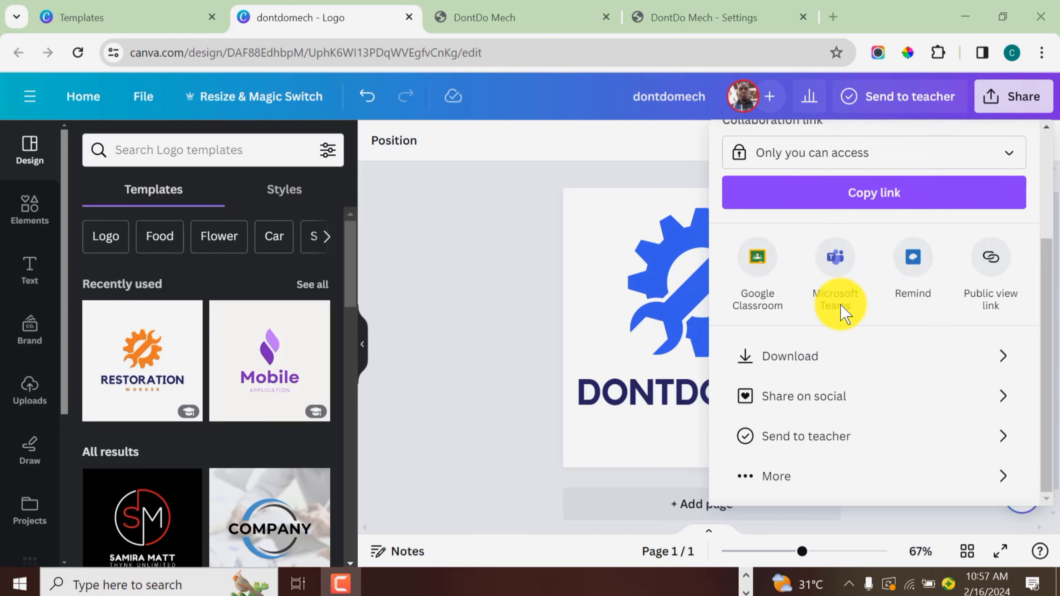
pyautogui.click(829, 350)
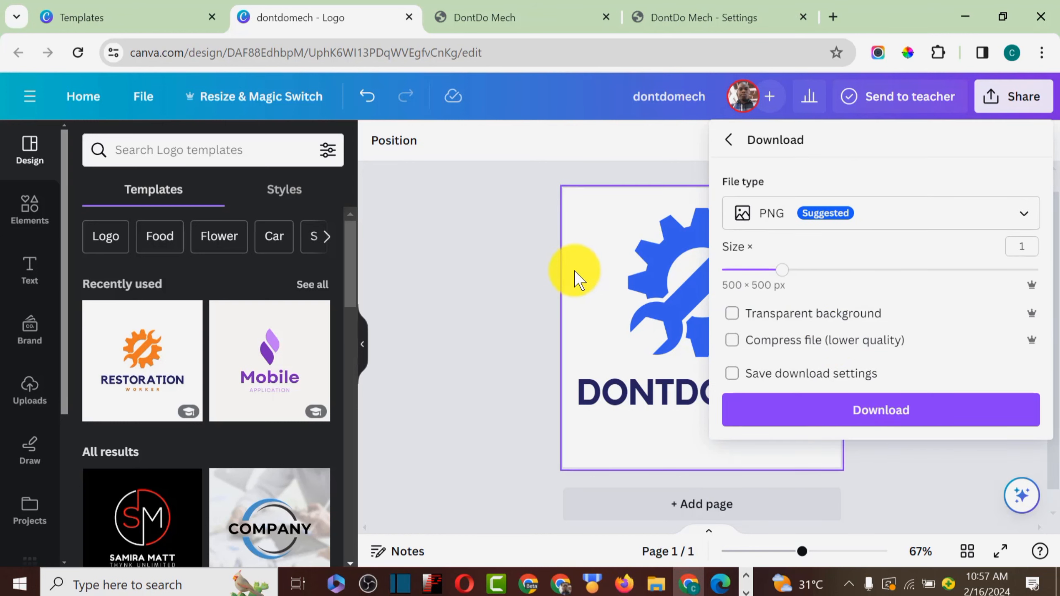
pyautogui.click(733, 316)
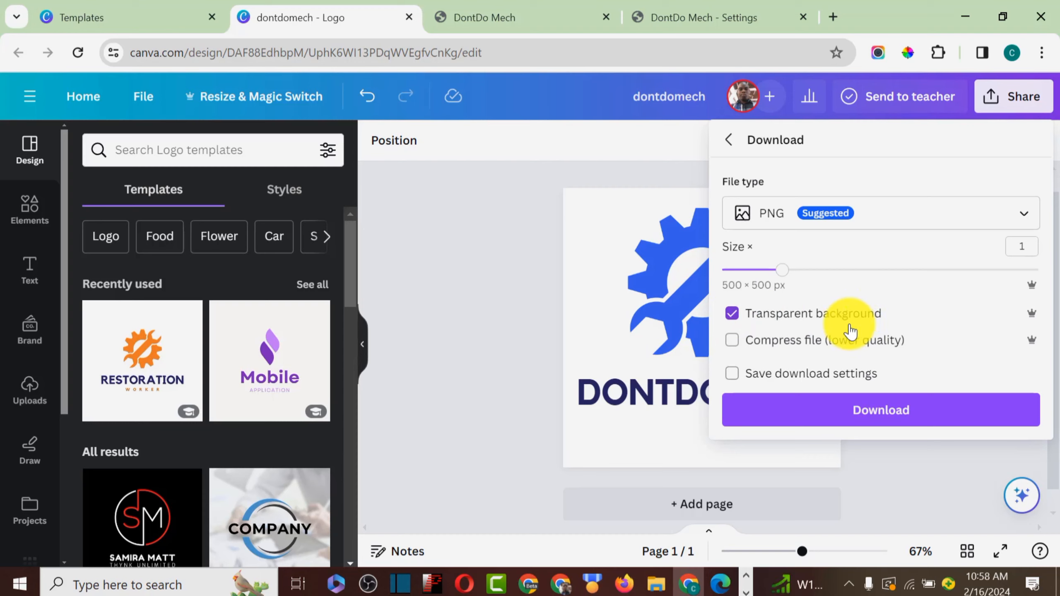
pyautogui.click(898, 417)
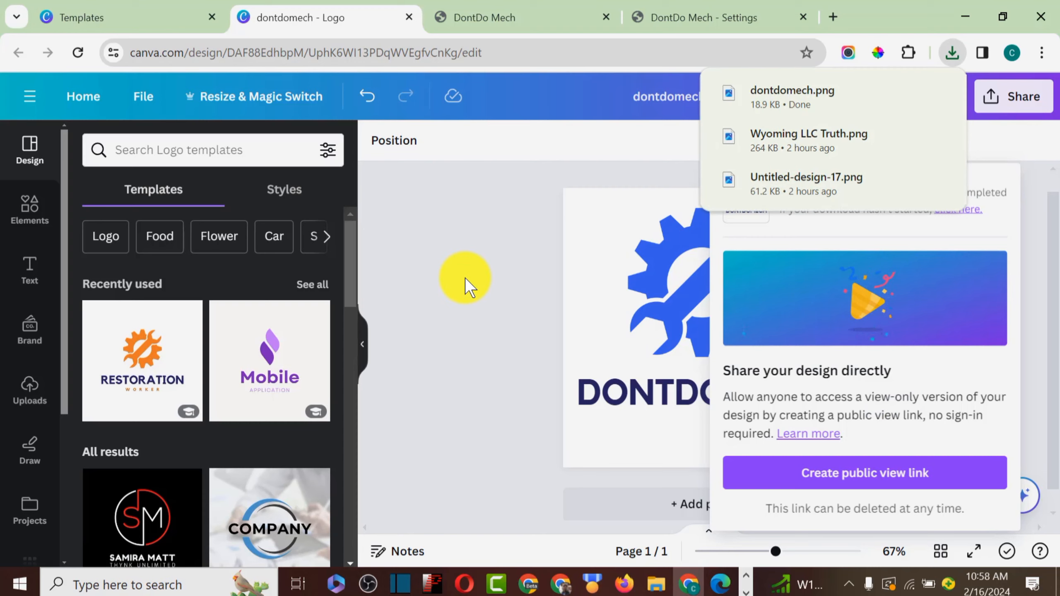
pyautogui.click(472, 279)
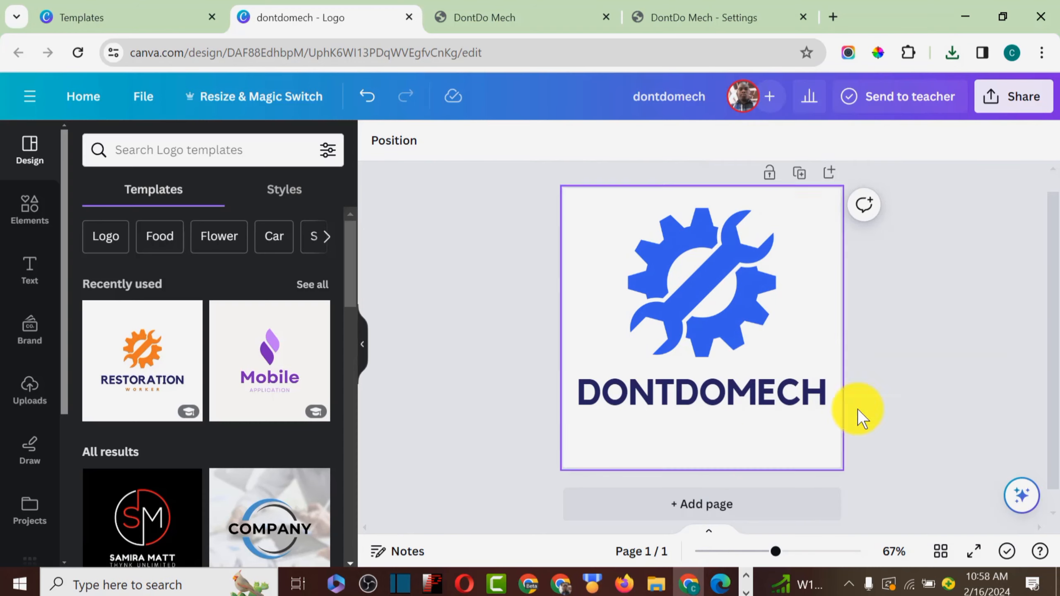
# Download the logo a second time as a PNG with the transparent background option left off
pyautogui.click(1014, 109)
pyautogui.scroll(-3, 839, 359)
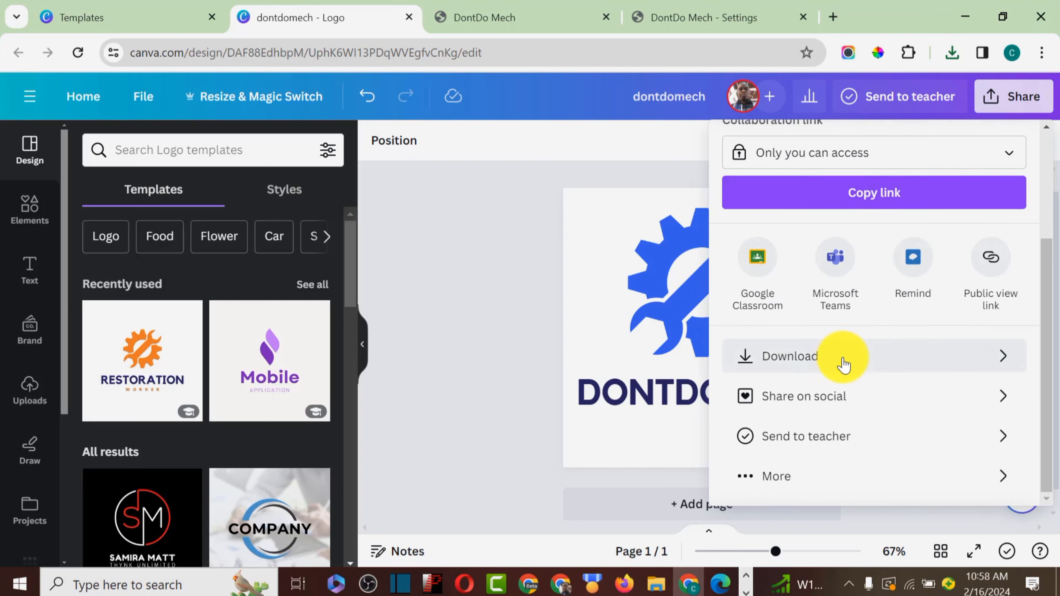
pyautogui.click(821, 358)
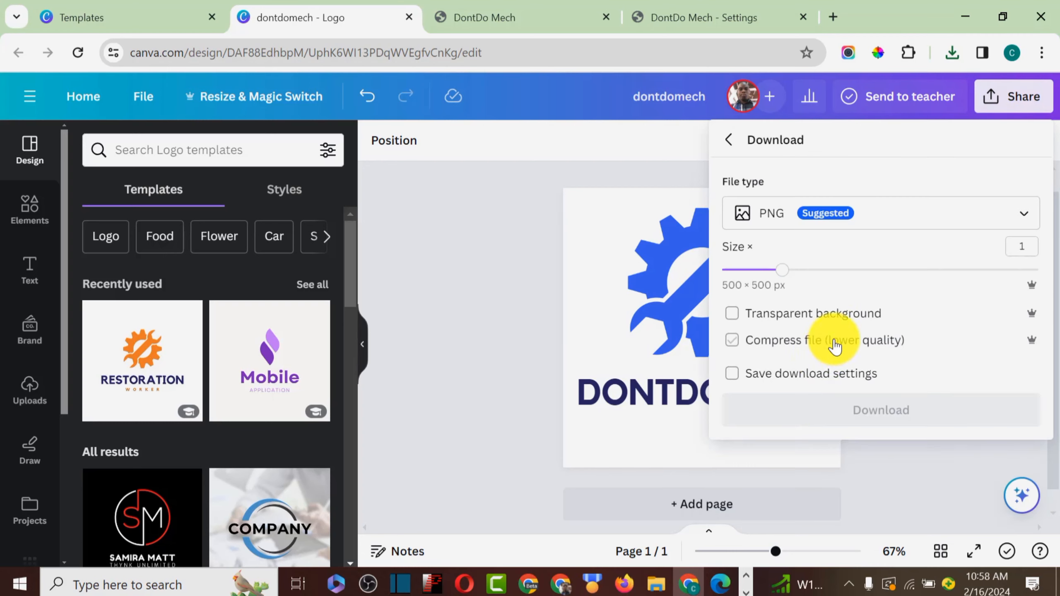
pyautogui.click(846, 419)
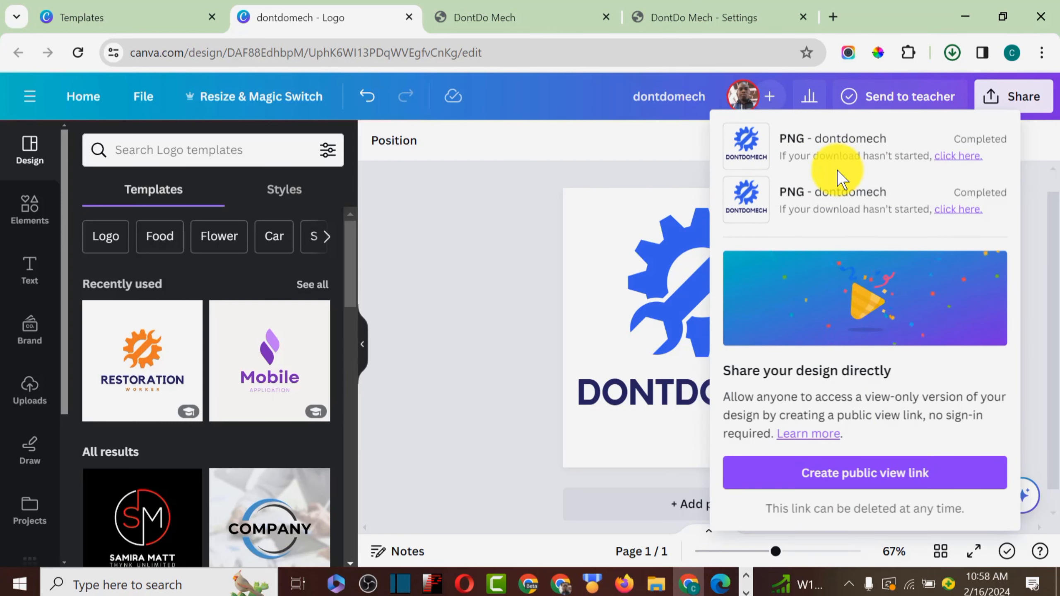
# Search Google for "romove bg" in a new browser tab and open the remove.bg website
pyautogui.click(830, 18)
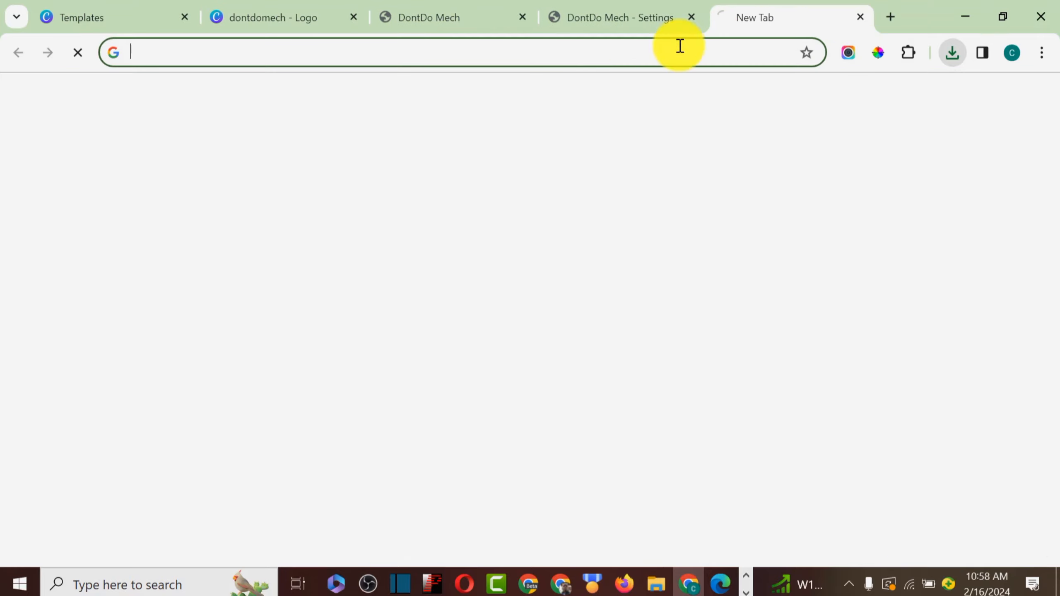
pyautogui.click(596, 57)
pyautogui.write('rb')
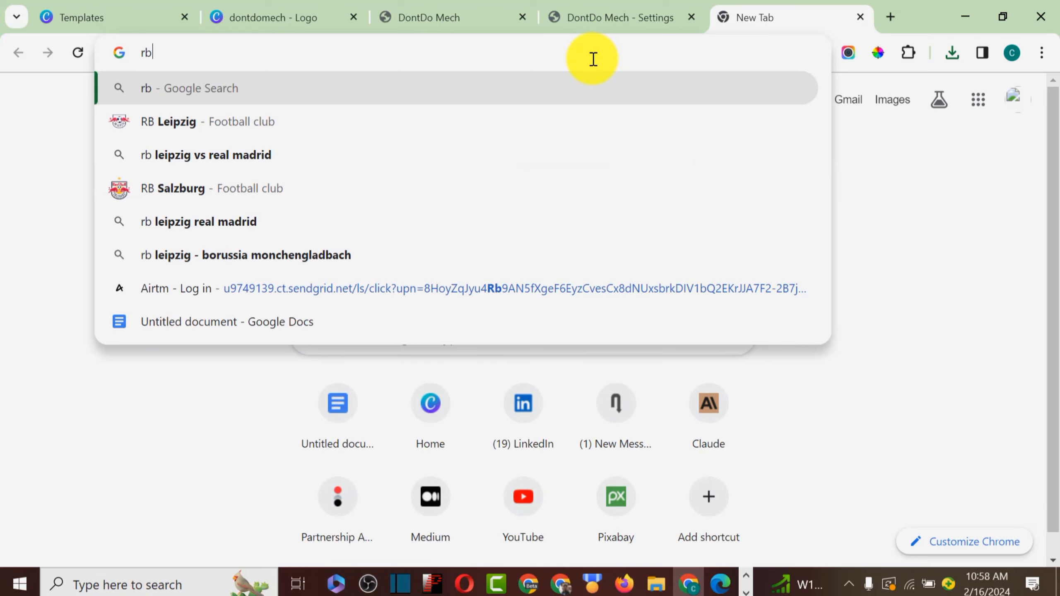
pyautogui.press('BackSpace')
pyautogui.write('p')
pyautogui.press('BackSpace')
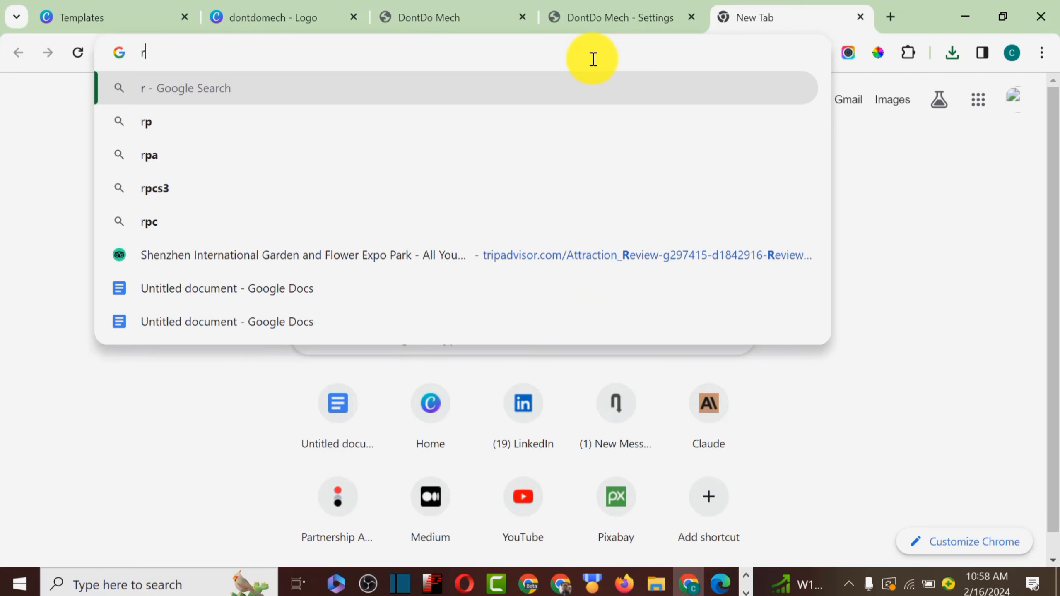
pyautogui.write('omov')
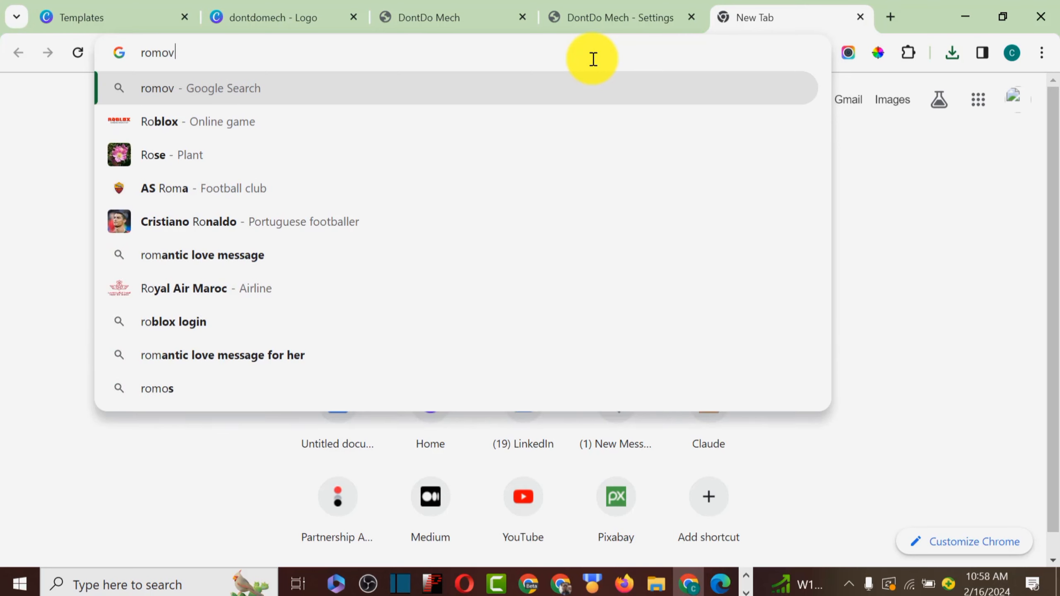
pyautogui.write('e bg')
pyautogui.press('Return')
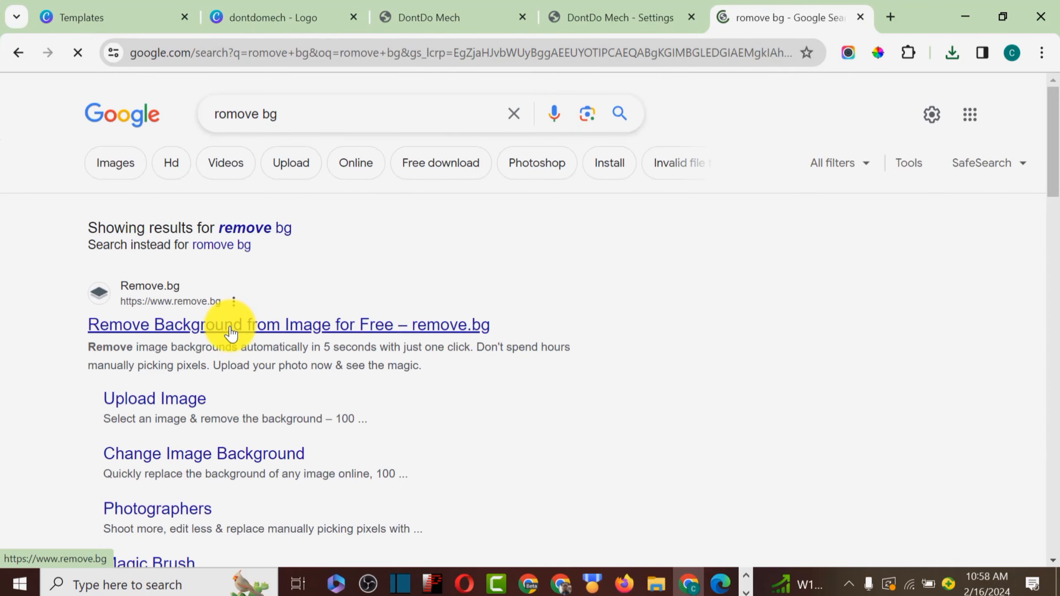
pyautogui.click(199, 321)
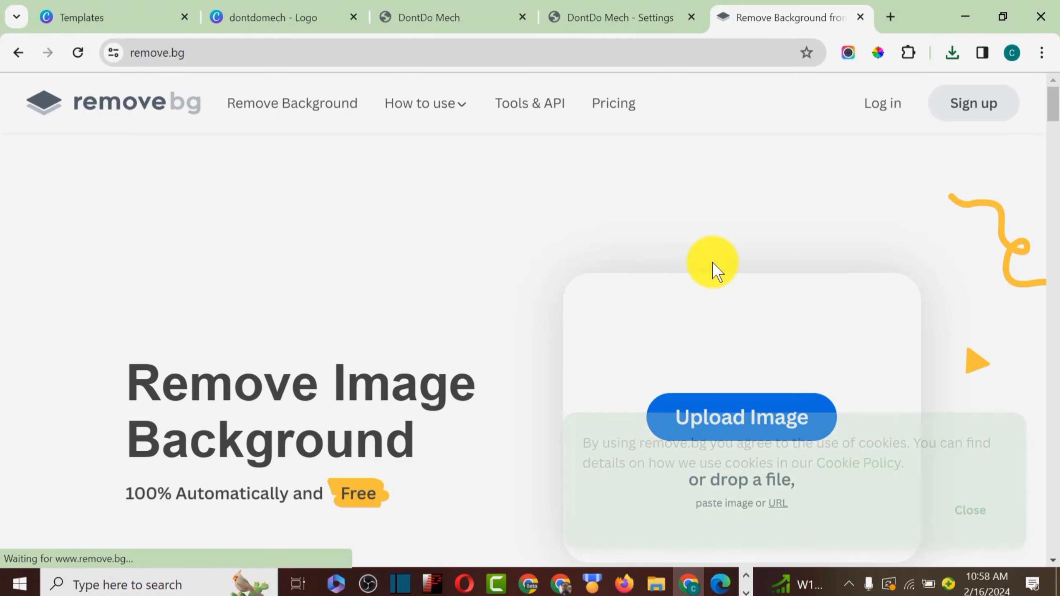
# Dismiss the cookie notice and upload the image dontdomech (1) from Downloads for background removal
pyautogui.click(980, 516)
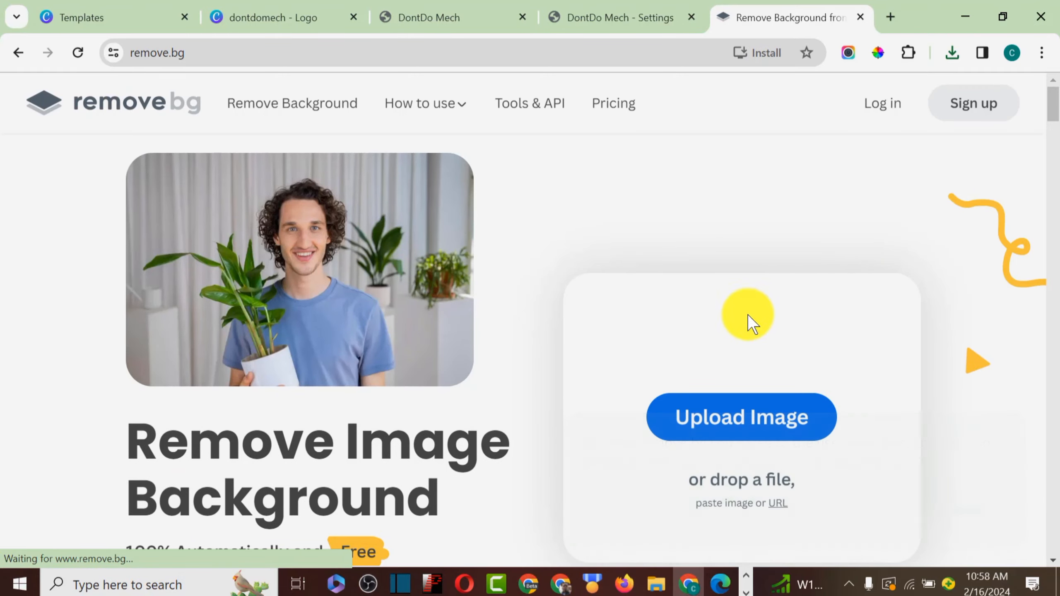
pyautogui.click(734, 413)
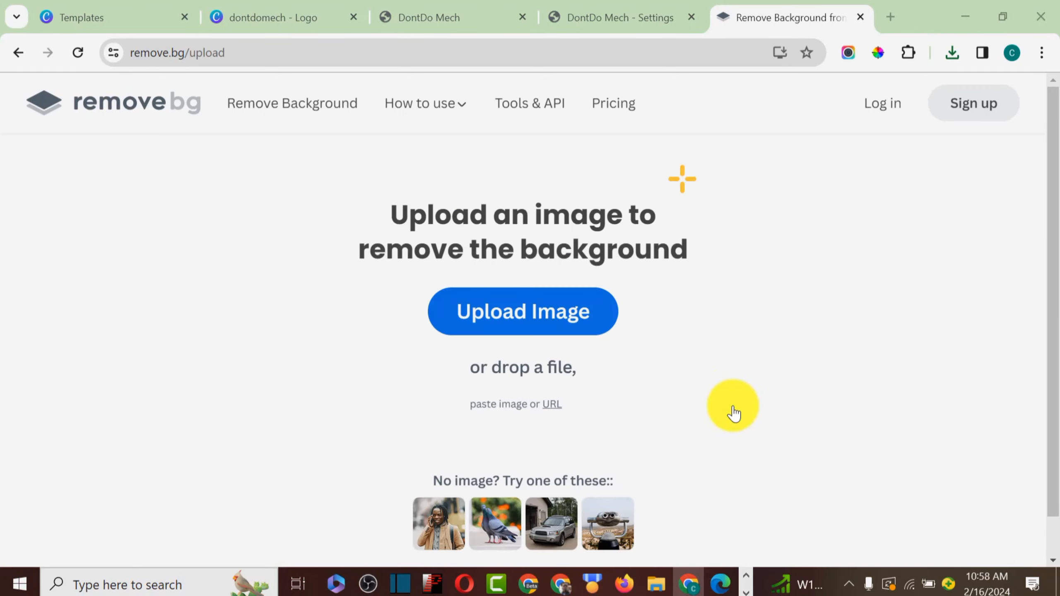
pyautogui.click(568, 325)
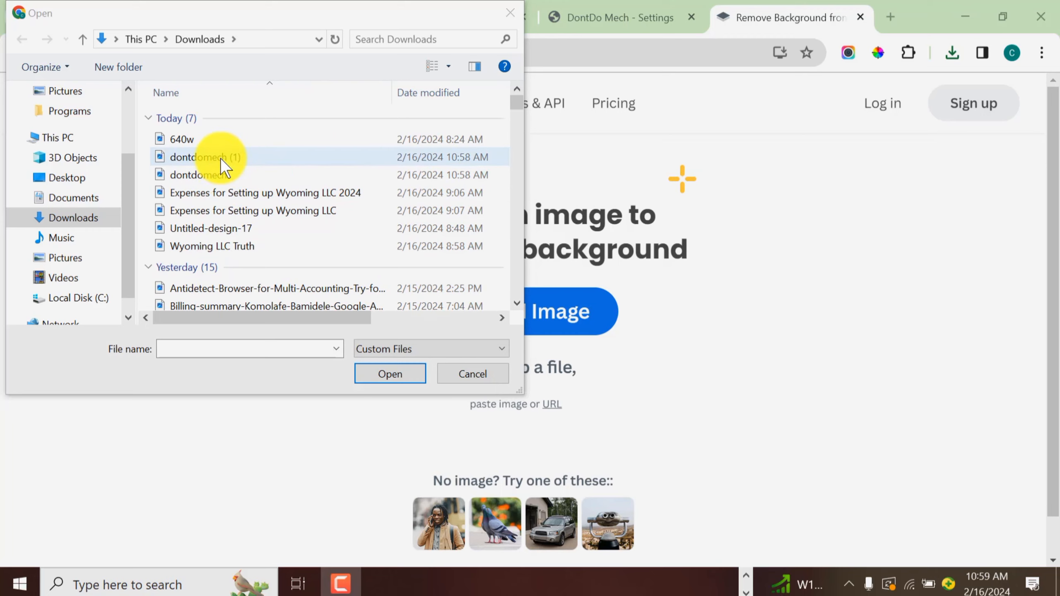
pyautogui.click(221, 157)
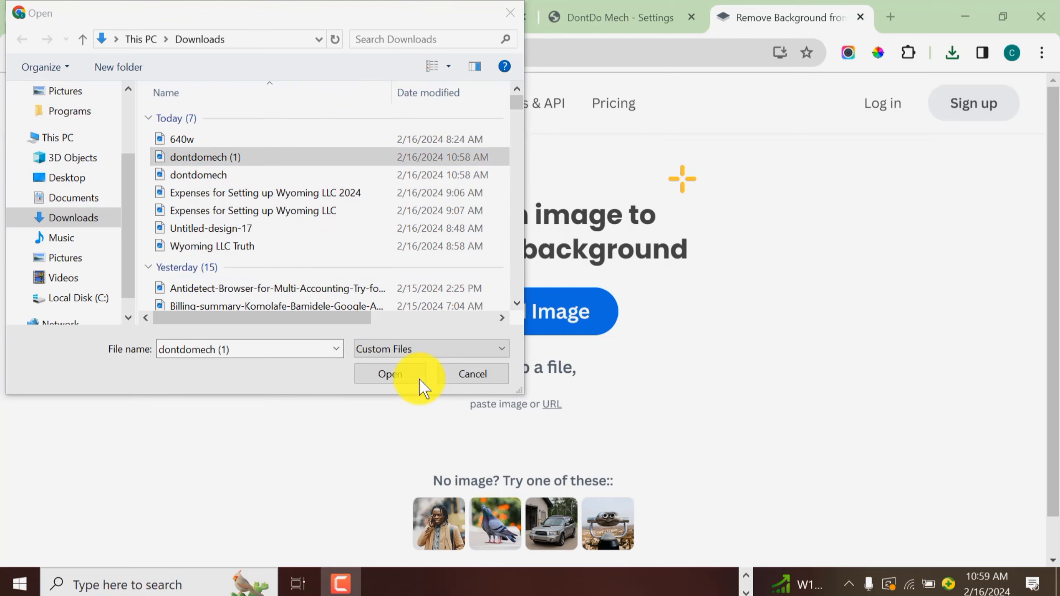
pyautogui.click(392, 370)
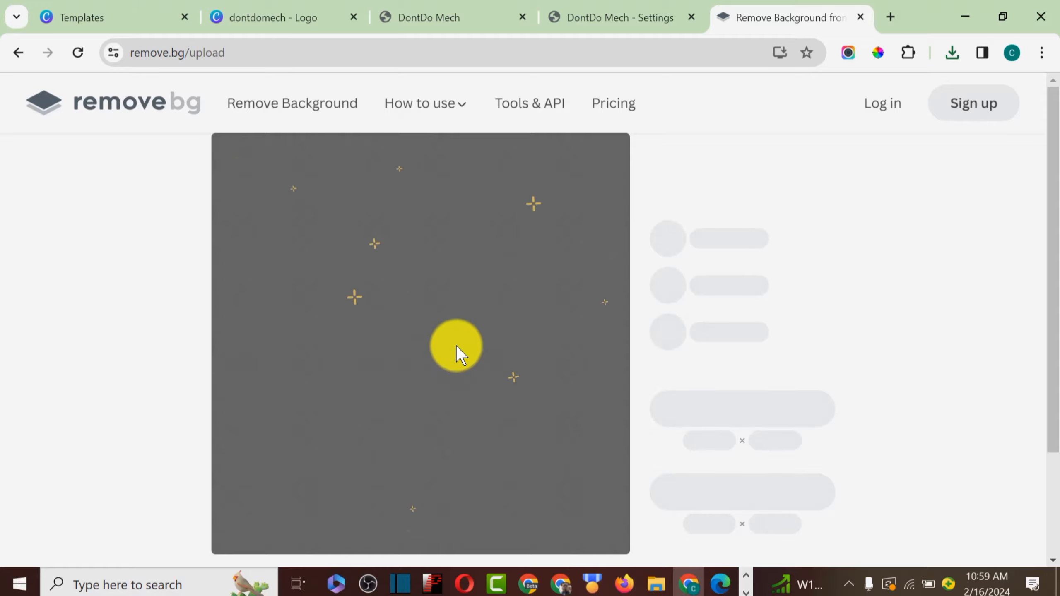
# Inspect the cutout's edges up close and download the background-free logo at 500 × 500 px
pyautogui.scroll(-3, 458, 347)
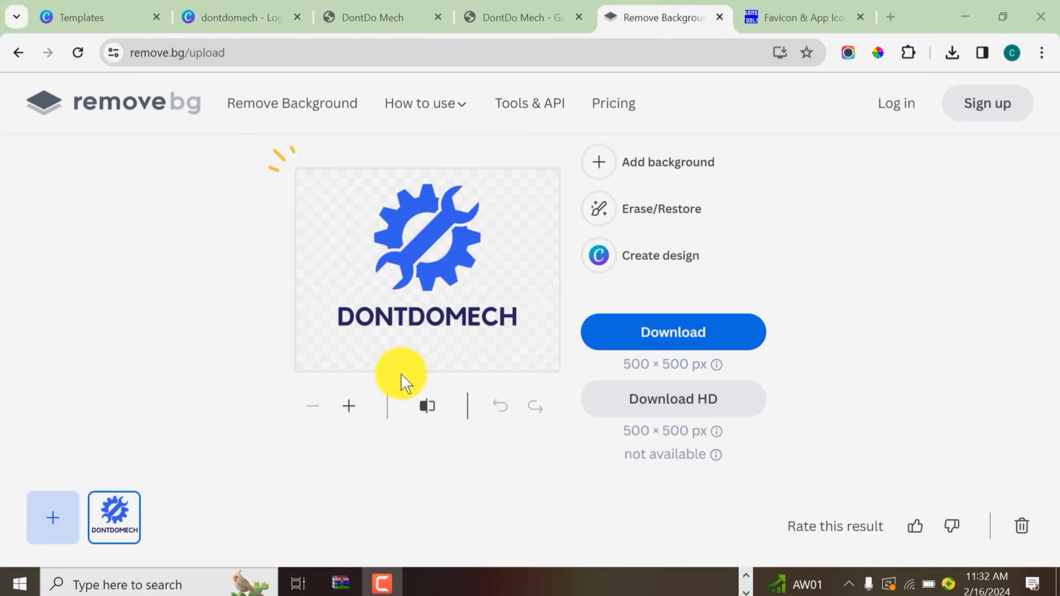
pyautogui.scroll(2, 474, 284)
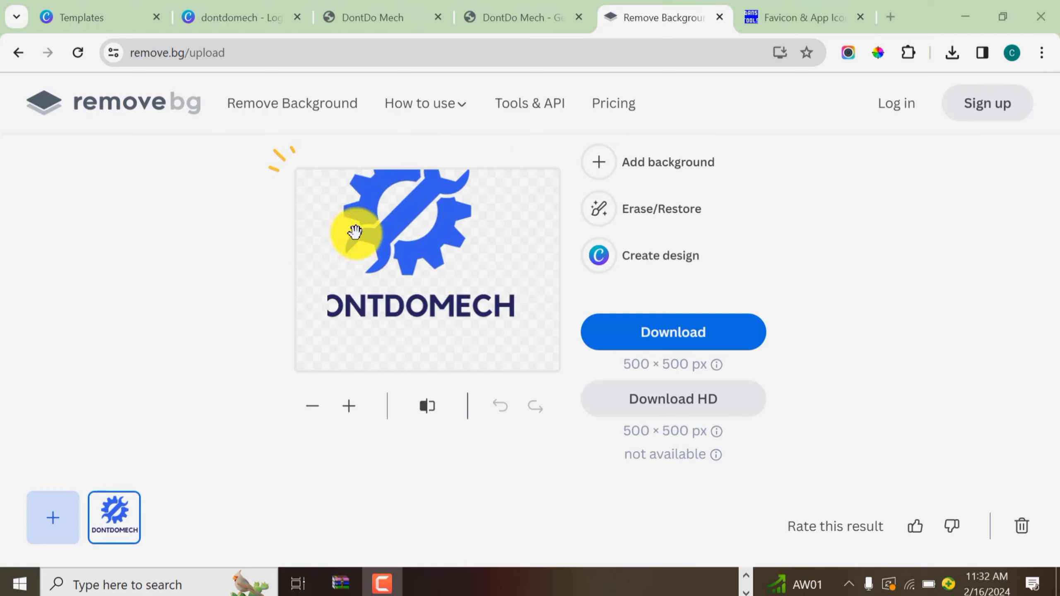
pyautogui.scroll(2, 361, 267)
pyautogui.scroll(1, 485, 279)
pyautogui.scroll(-3, 490, 284)
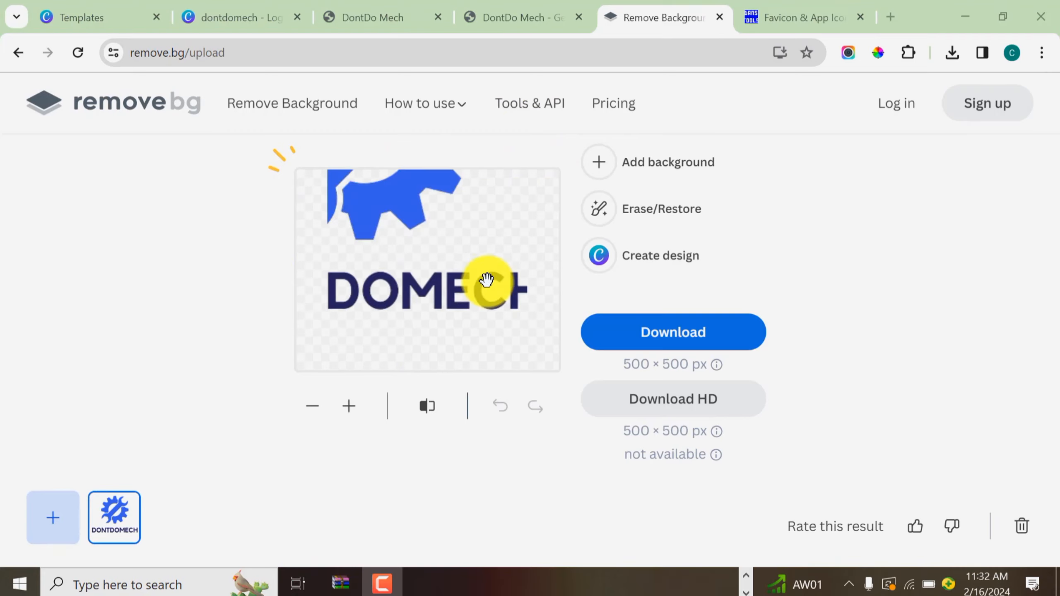
pyautogui.click(631, 339)
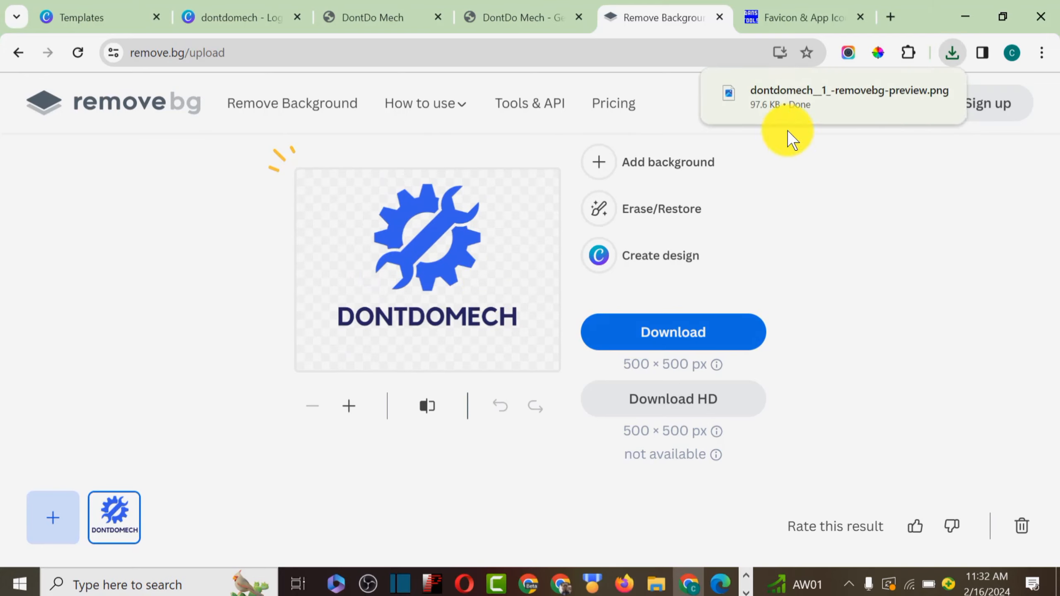
pyautogui.moveTo(814, 97)
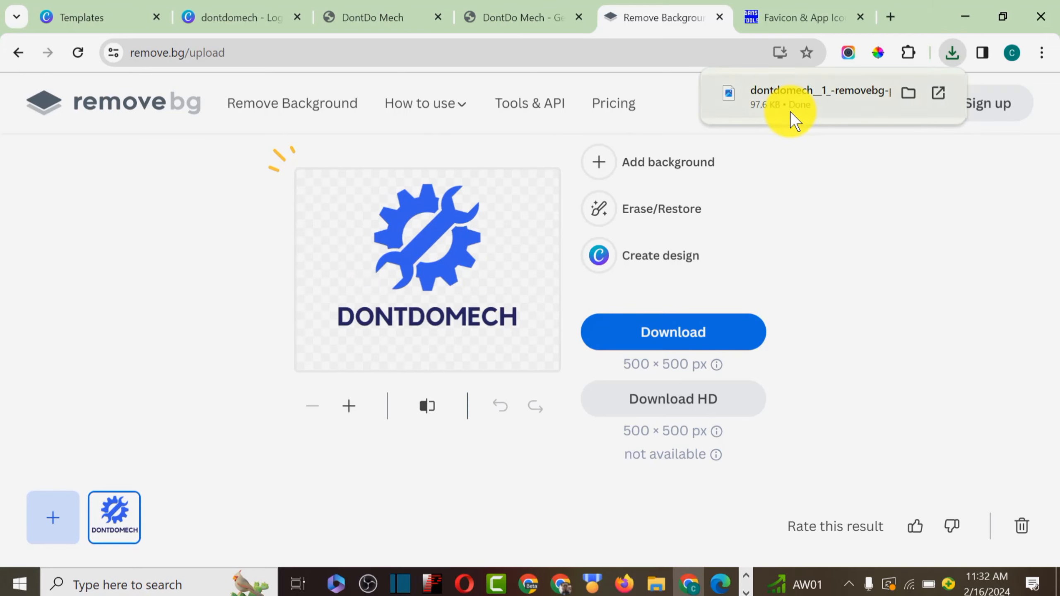
# Switch to the dontdomech.com website and look through the online tools listed on its home page
pyautogui.click(350, 14)
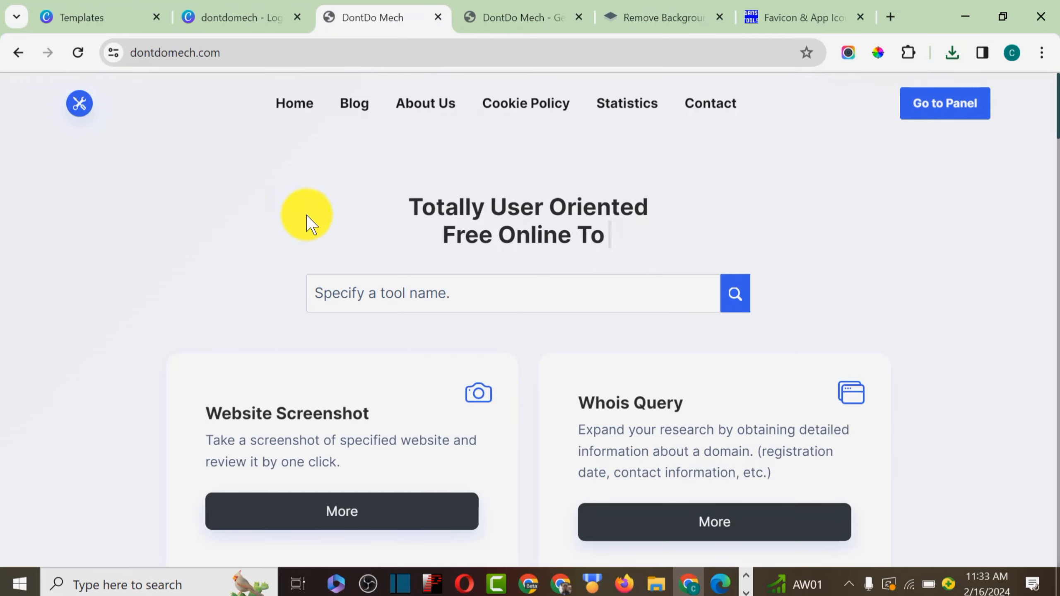
pyautogui.scroll(-5, 564, 267)
pyautogui.scroll(-20, 563, 267)
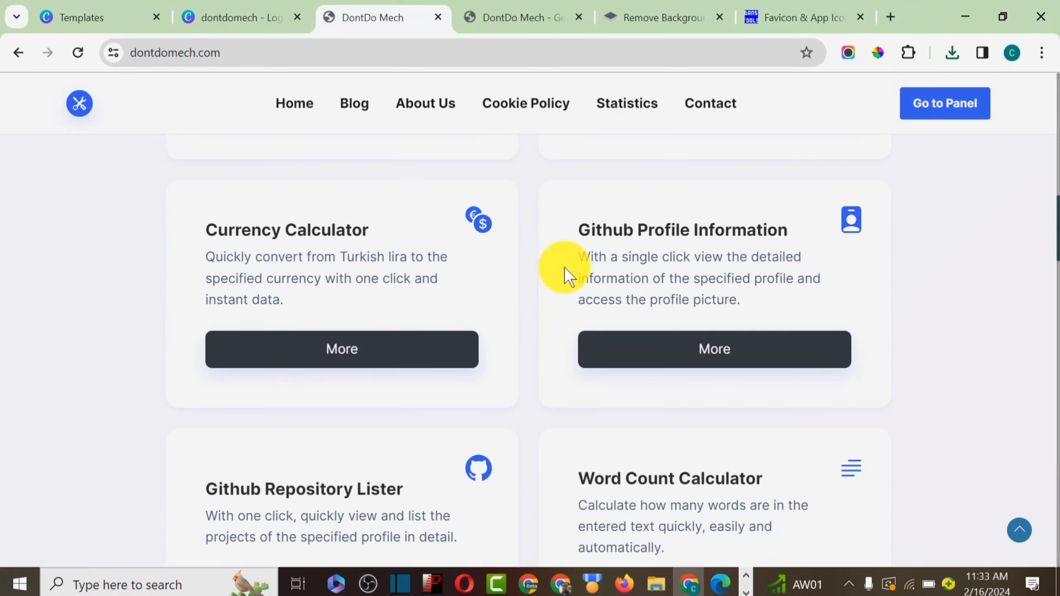
pyautogui.scroll(-15, 564, 267)
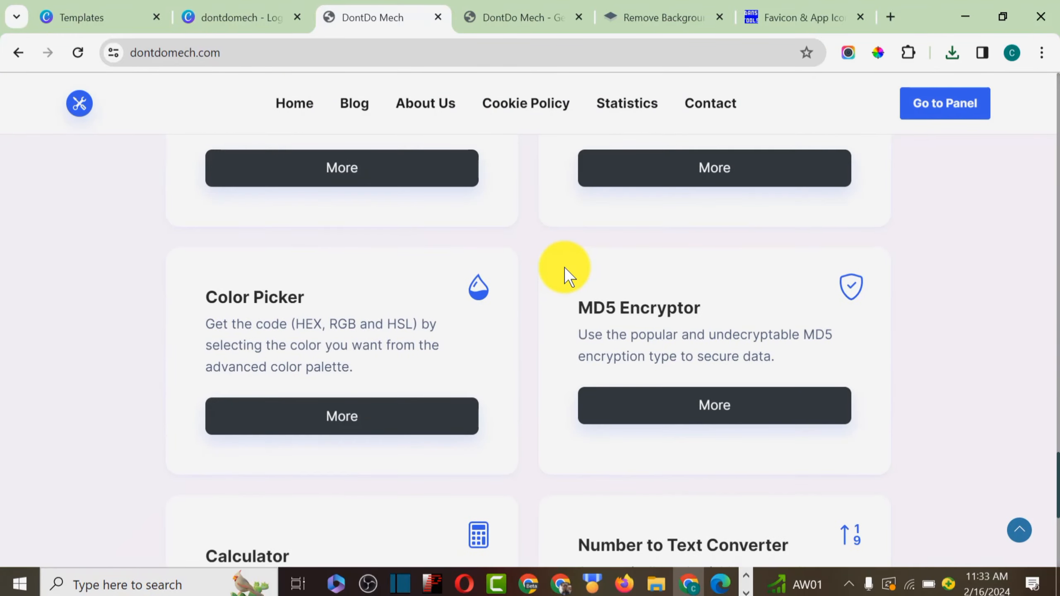
pyautogui.scroll(20, 564, 267)
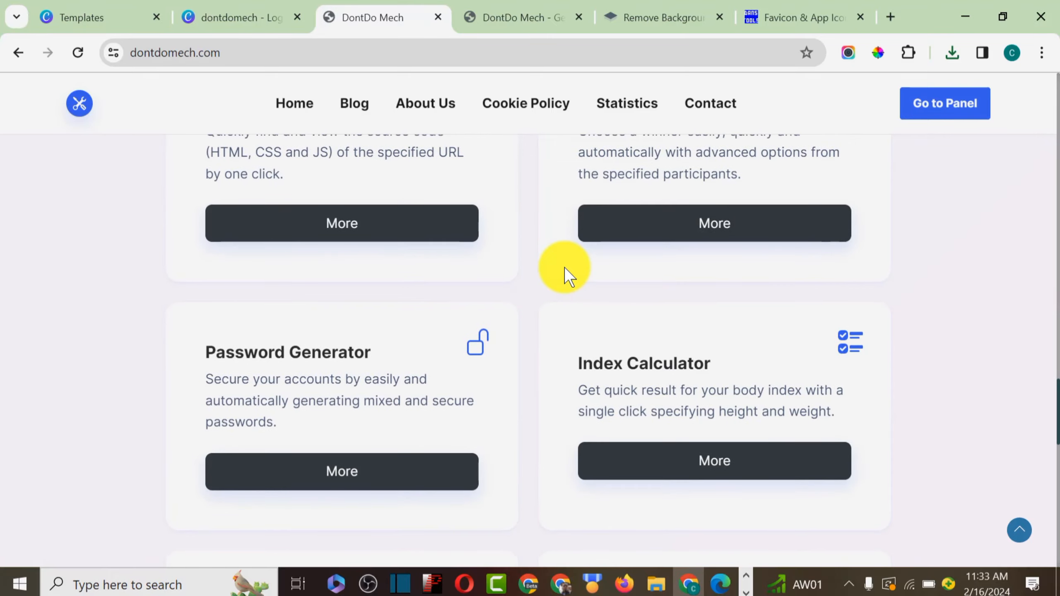
pyautogui.scroll(15, 564, 267)
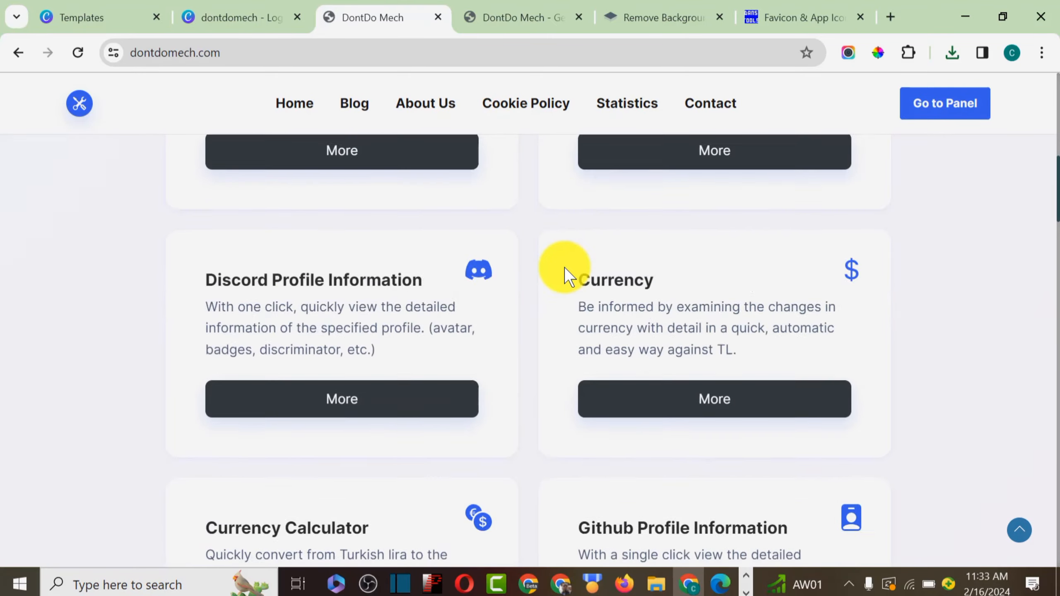